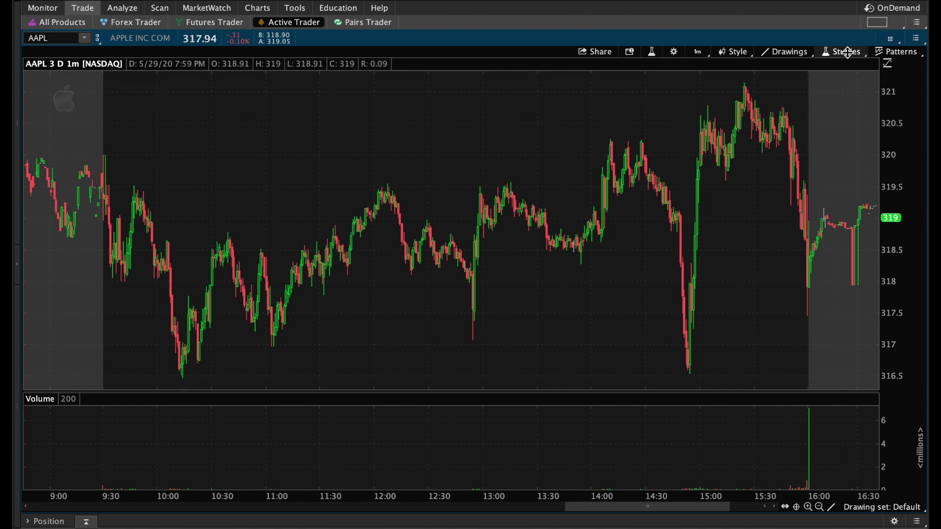
Add the VWAP study (−2.0, 2.0, DAY) with upper and lower bands to the AAPL 1-minute chart.
click(847, 52)
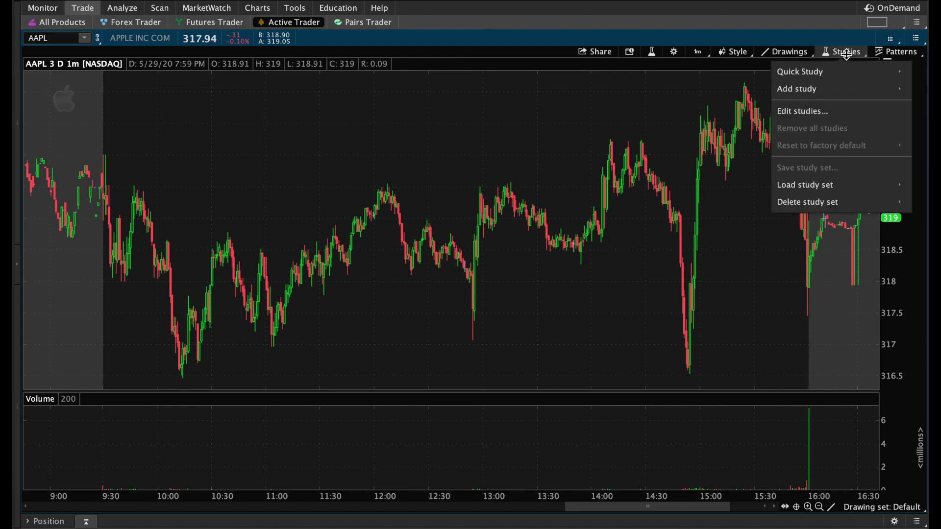
mouse_move(839, 87)
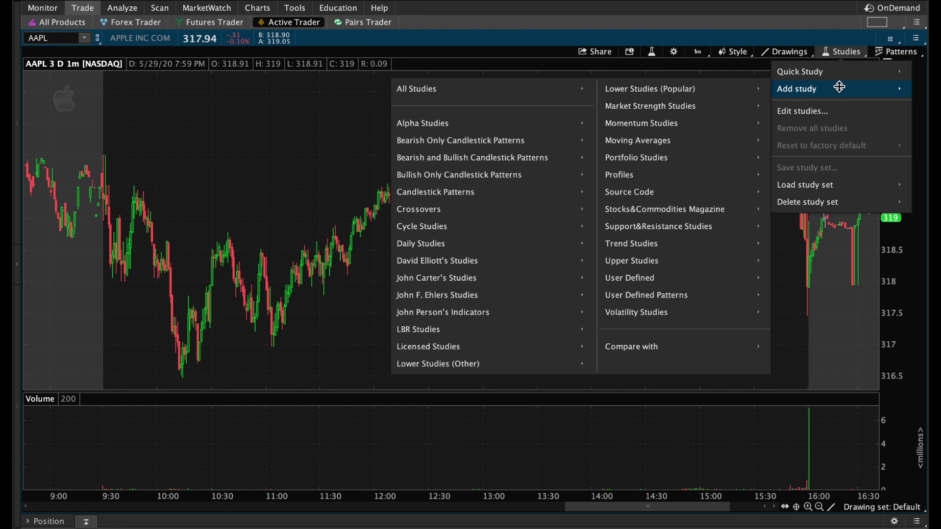
mouse_move(606, 106)
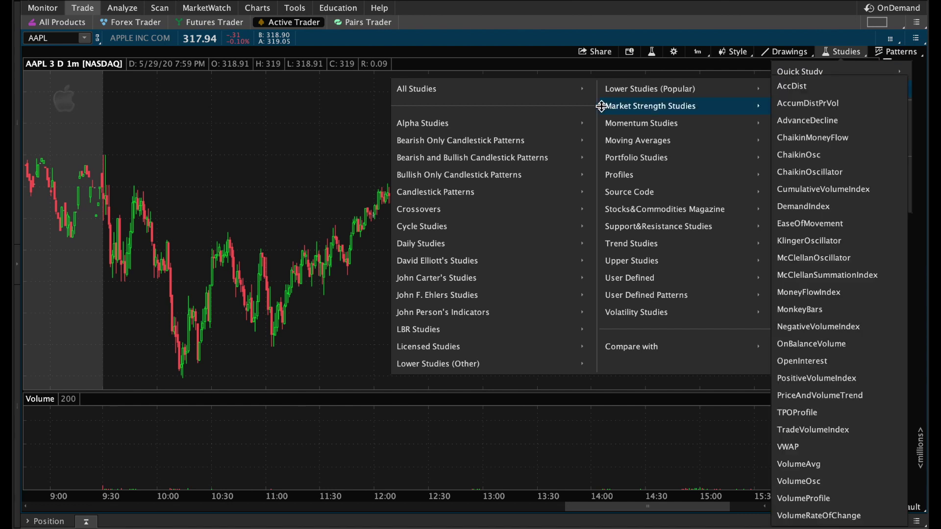
mouse_move(520, 91)
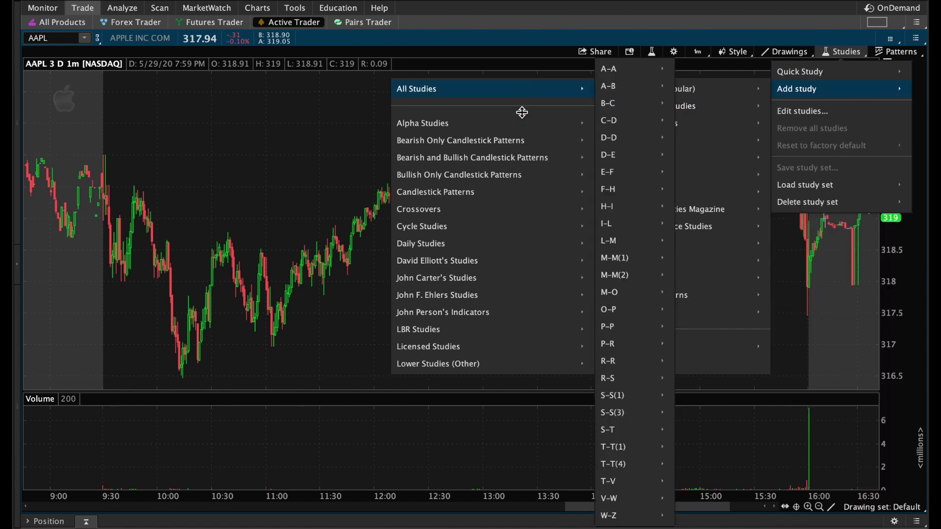
mouse_move(515, 146)
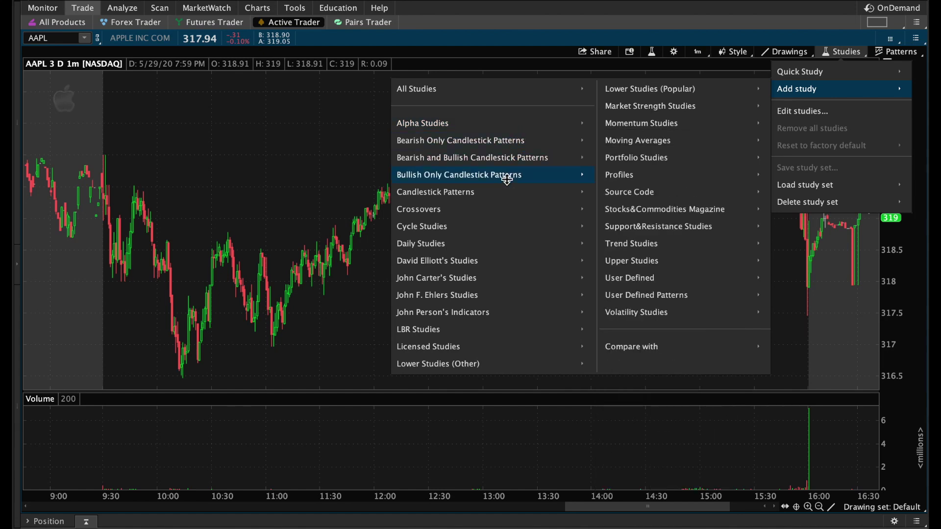
mouse_move(493, 212)
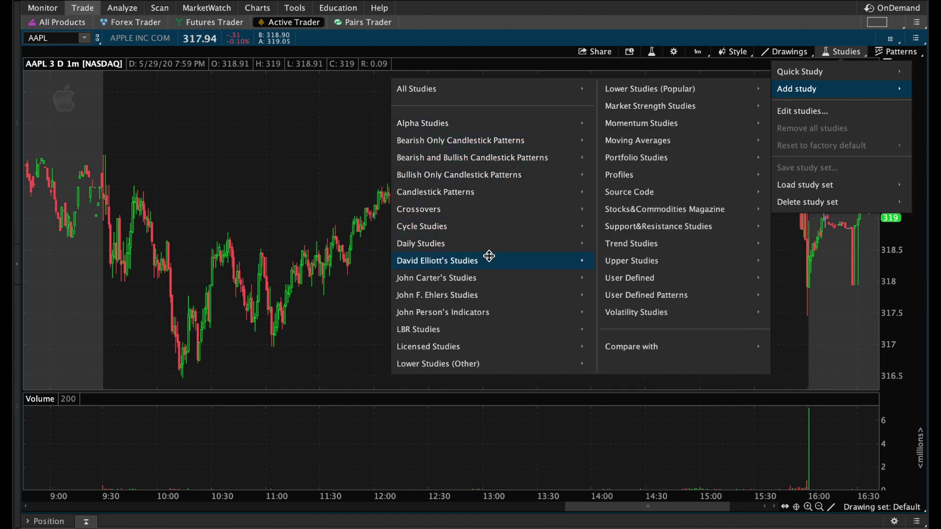
mouse_move(489, 257)
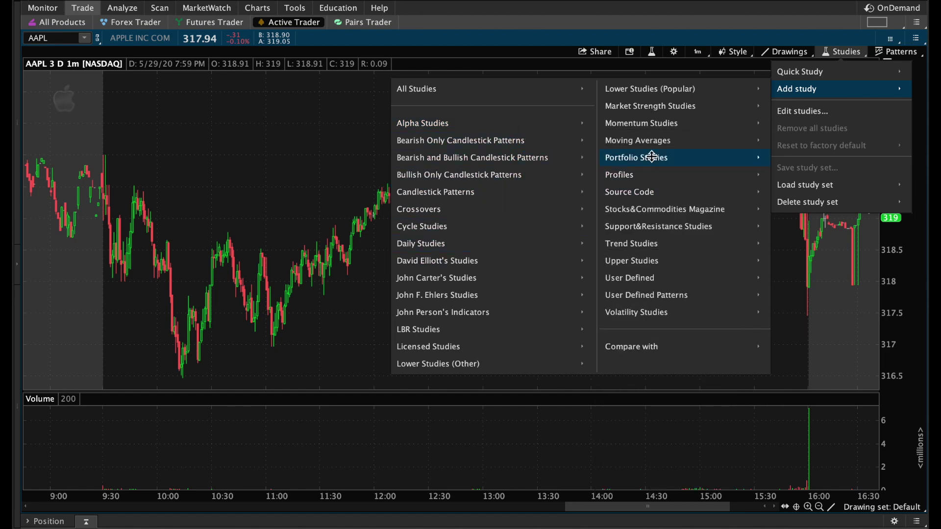
mouse_move(652, 143)
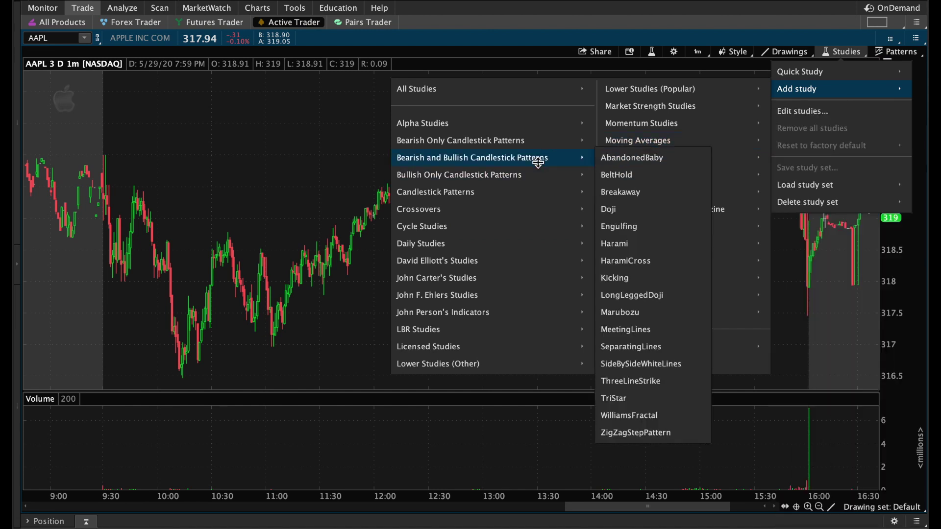
mouse_move(470, 92)
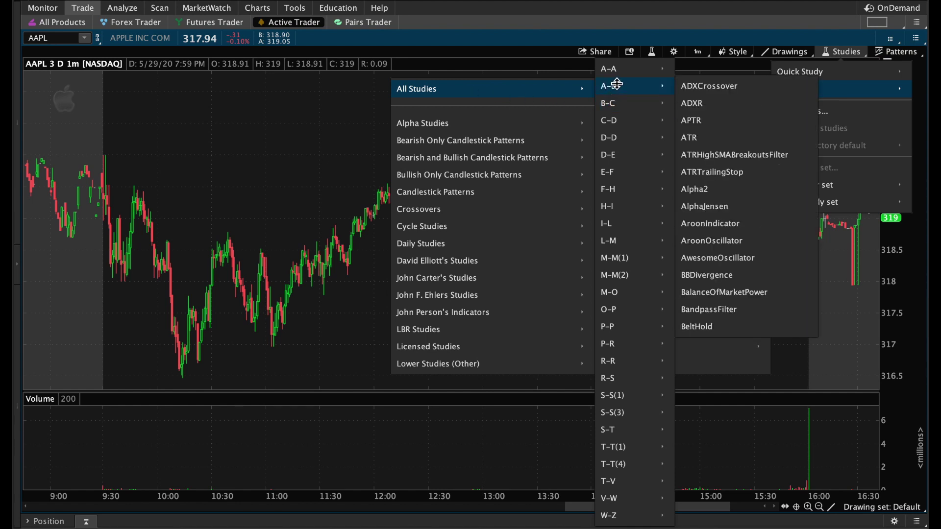
mouse_move(619, 73)
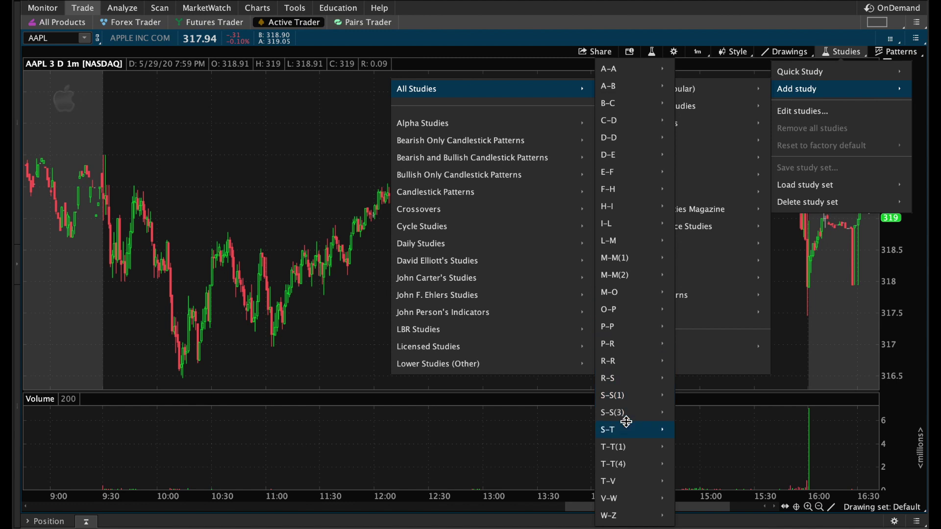
mouse_move(622, 475)
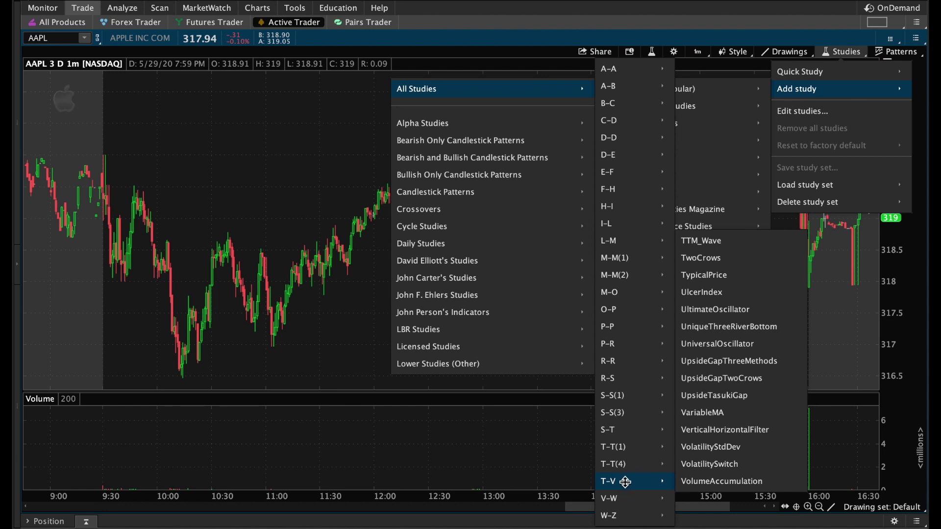
mouse_move(622, 498)
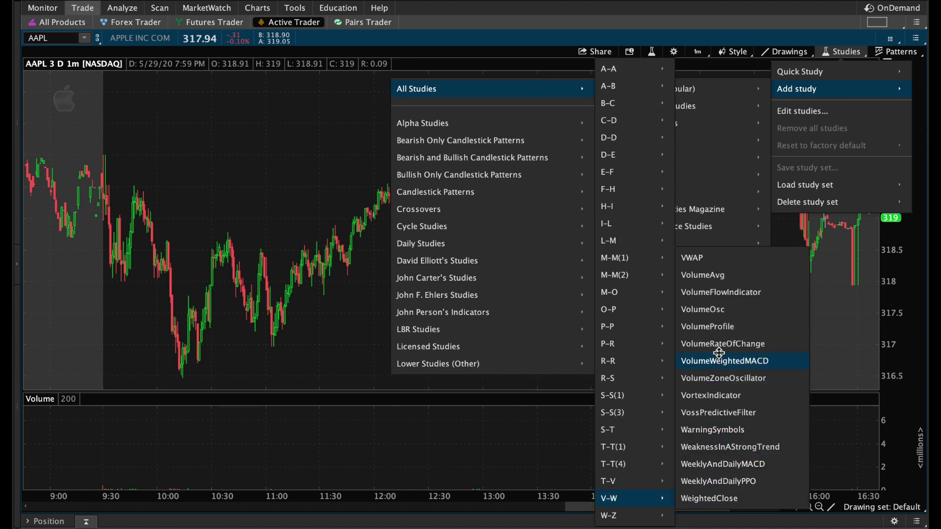
click(706, 258)
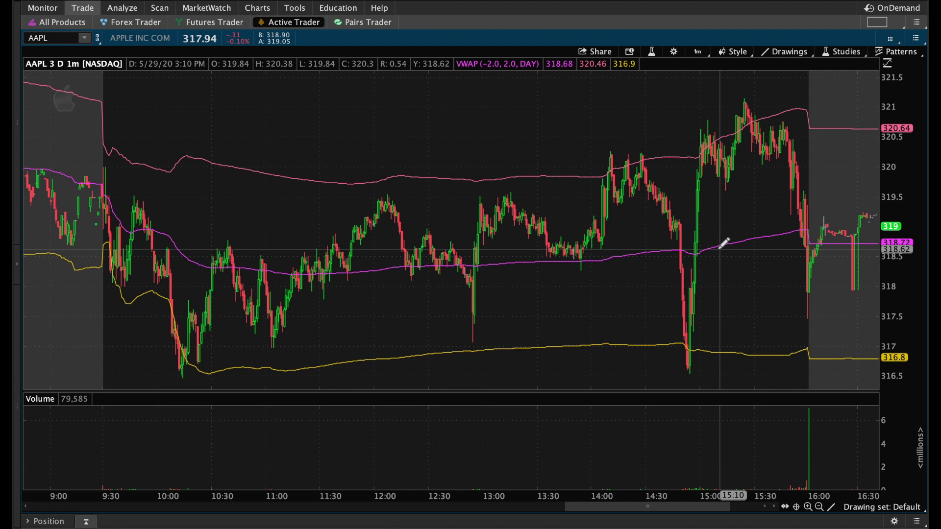
right_click(753, 235)
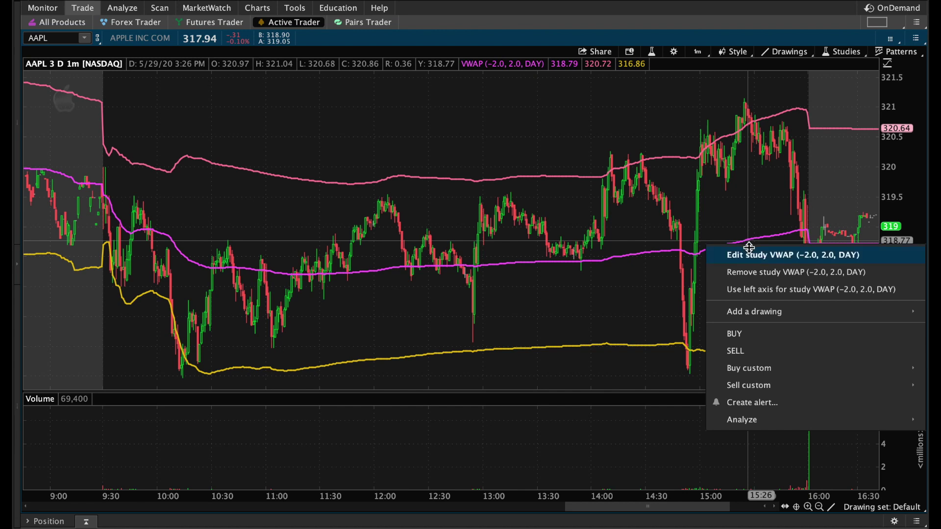
click(789, 254)
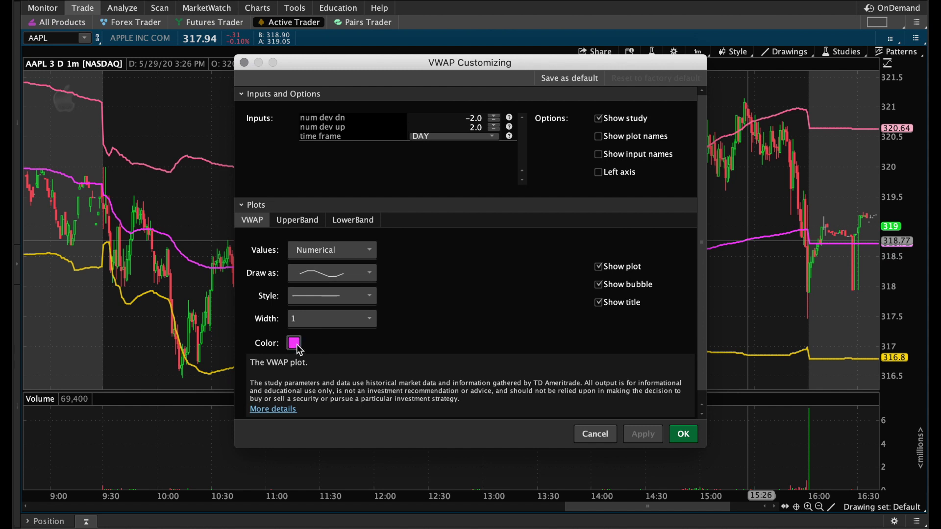
click(338, 296)
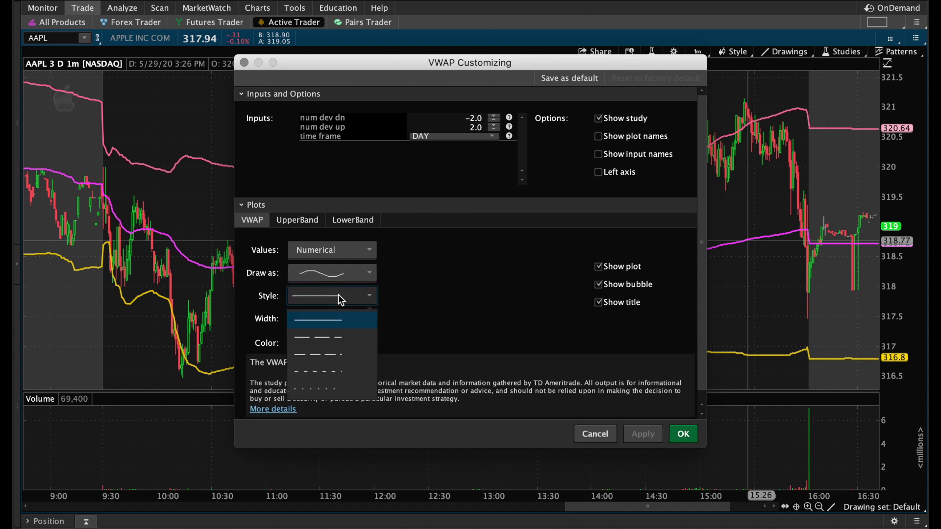
click(352, 337)
click(308, 220)
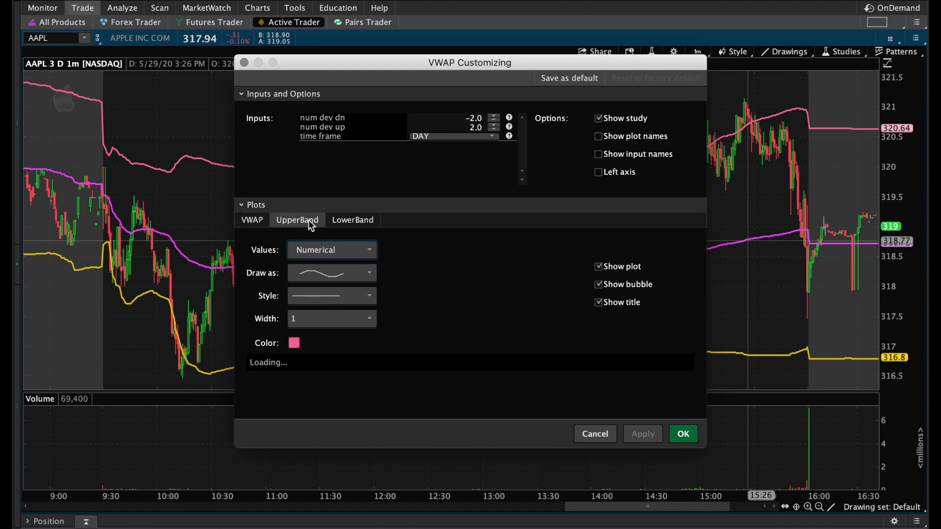
click(350, 219)
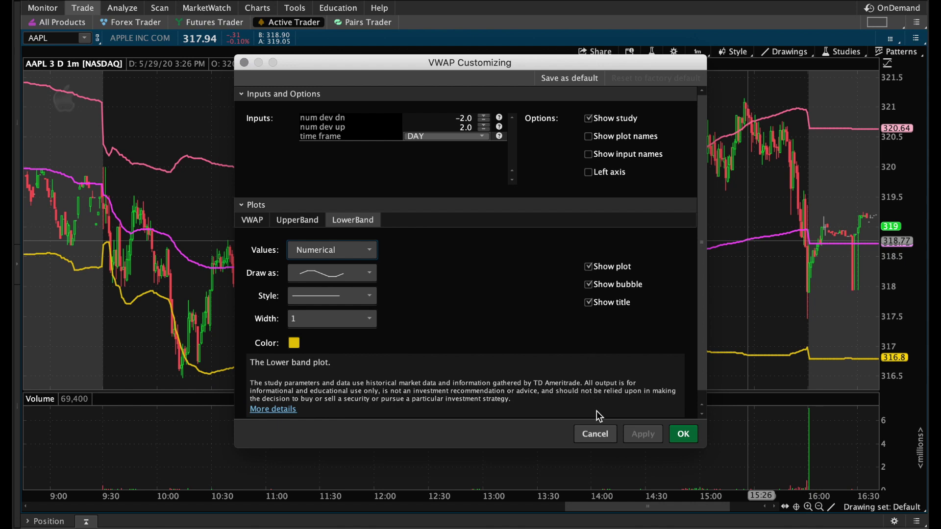
click(598, 433)
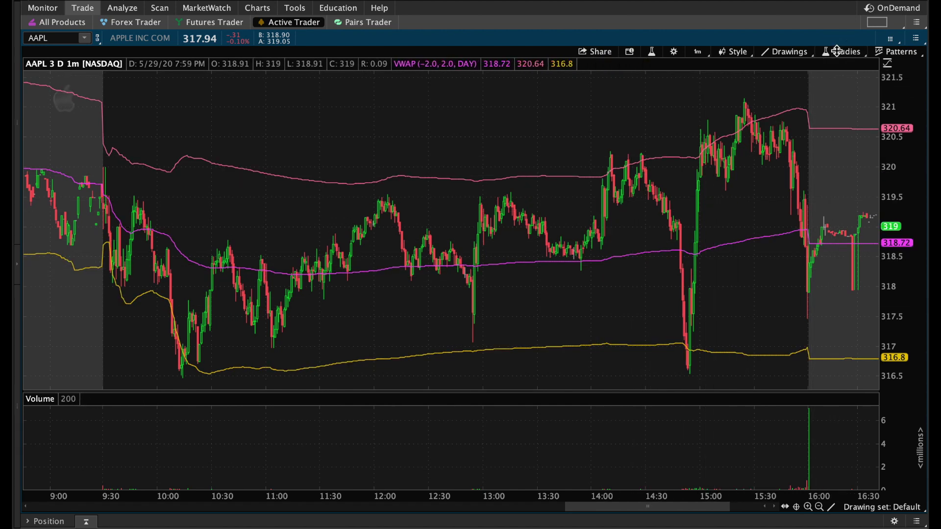
Check the chart's studies list and the VWAP settings, closing both without changes.
click(836, 53)
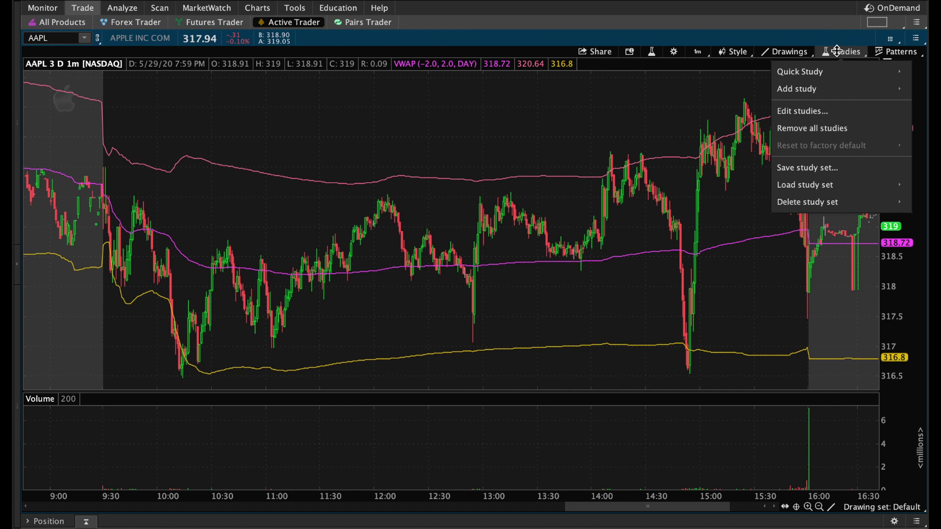
click(815, 110)
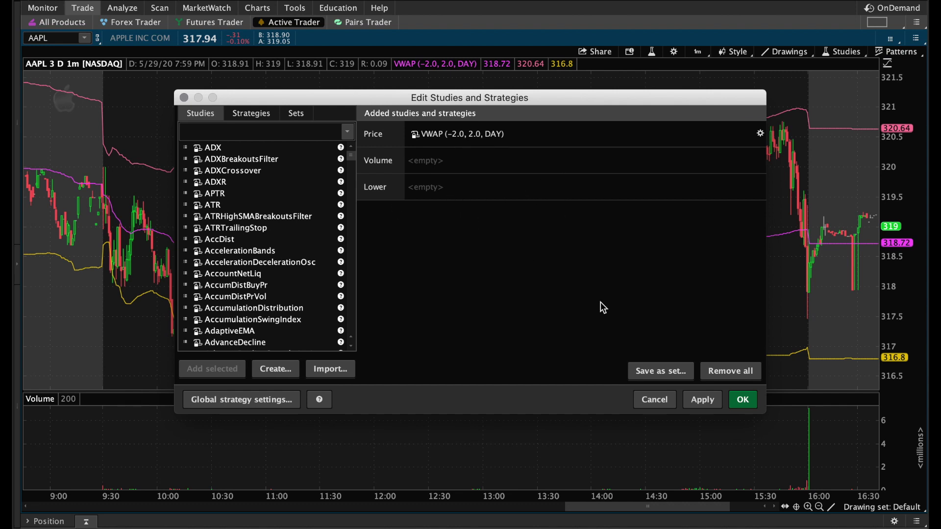
click(655, 400)
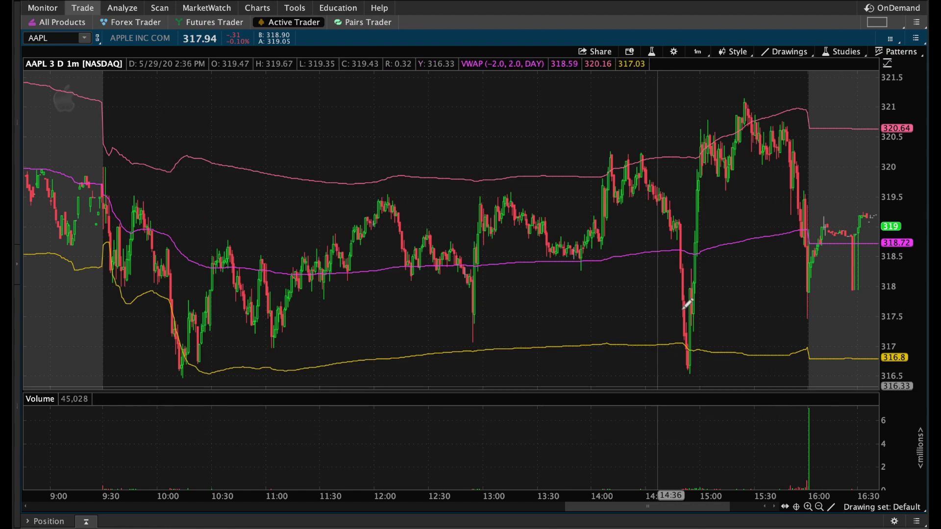
right_click(753, 235)
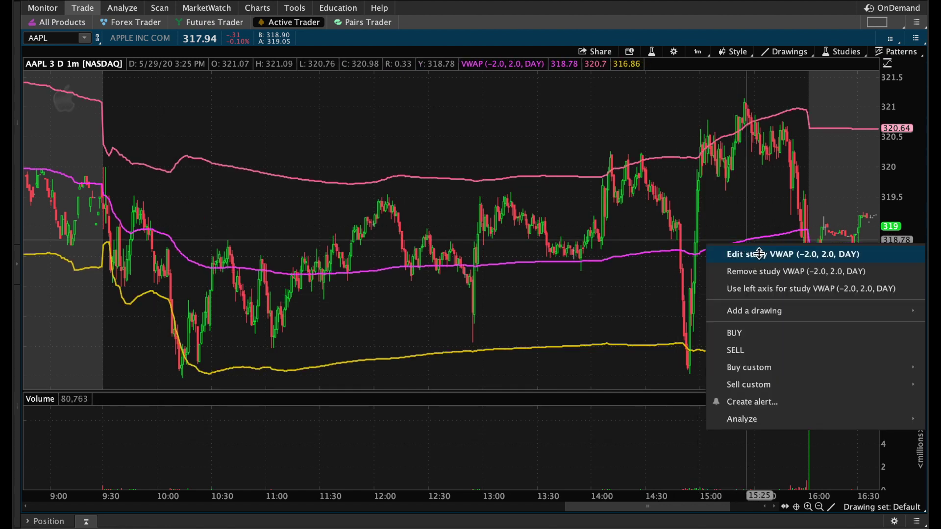
click(758, 254)
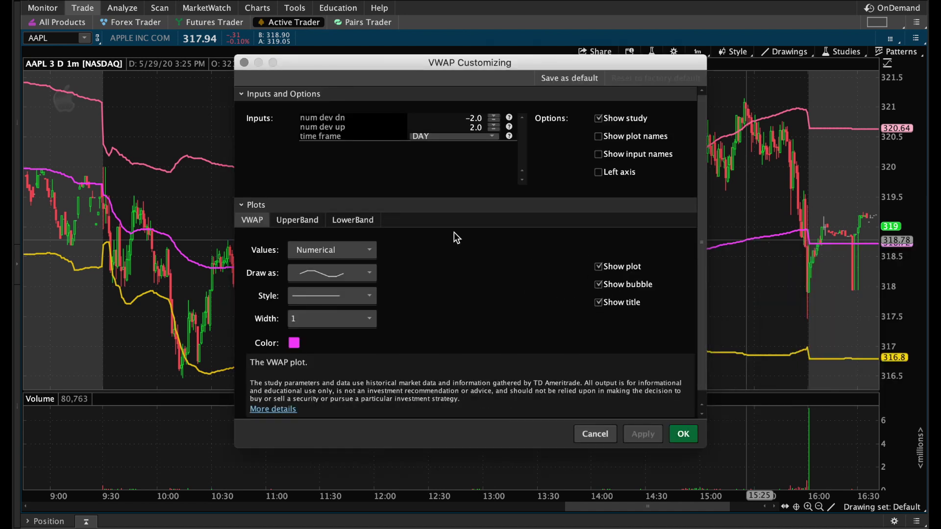
click(594, 434)
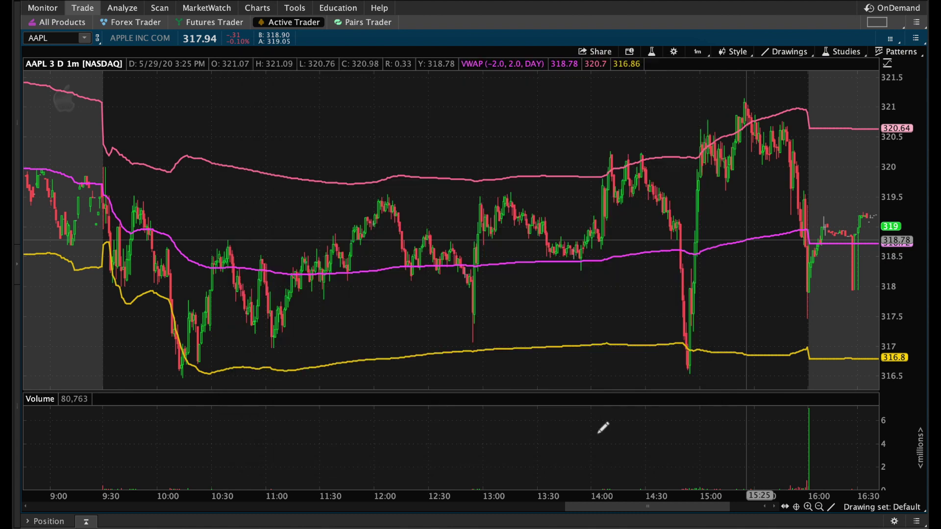
Review VWAP's line style and its UpperBand and LowerBand plots in Edit Studies, changing nothing.
click(844, 50)
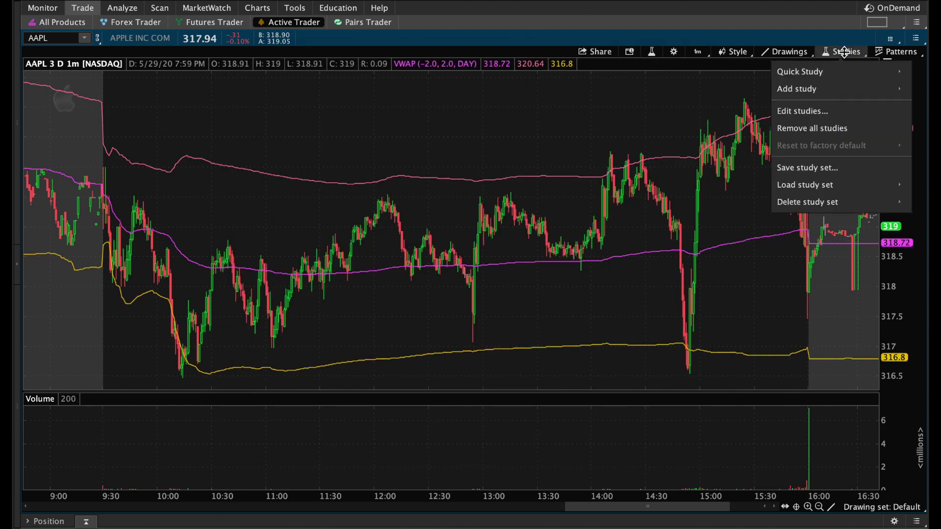
click(819, 109)
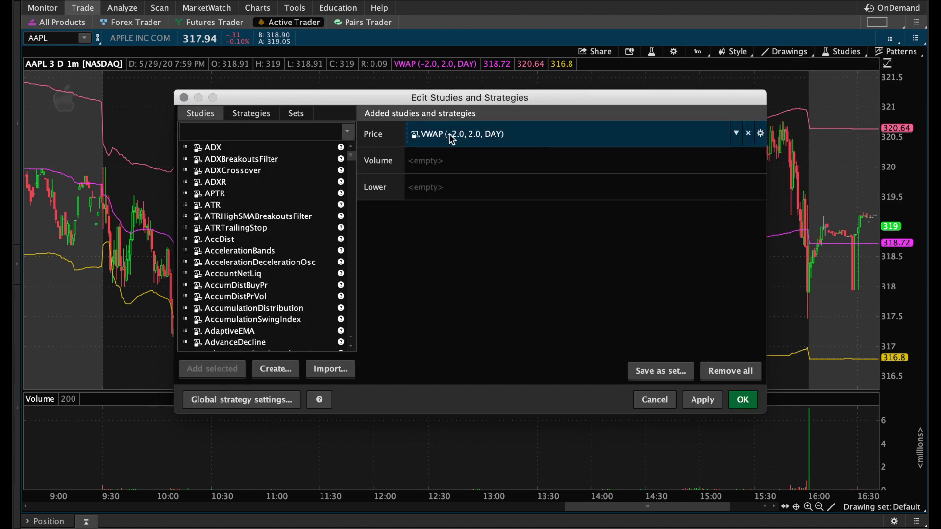
click(760, 134)
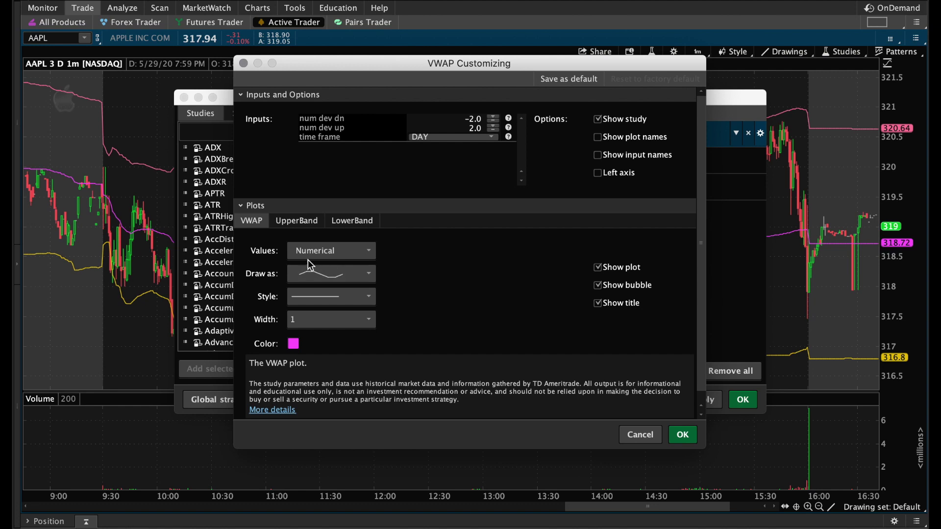
click(318, 297)
click(490, 274)
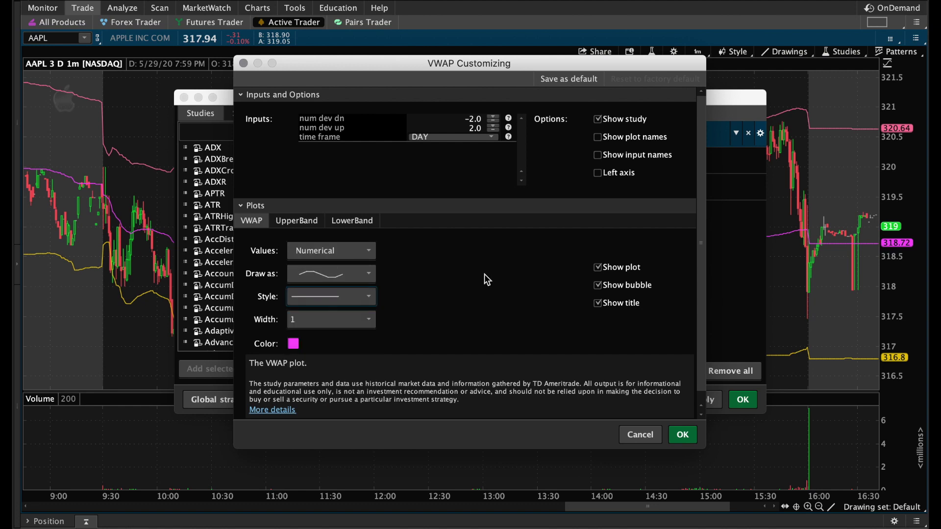
click(294, 214)
click(339, 216)
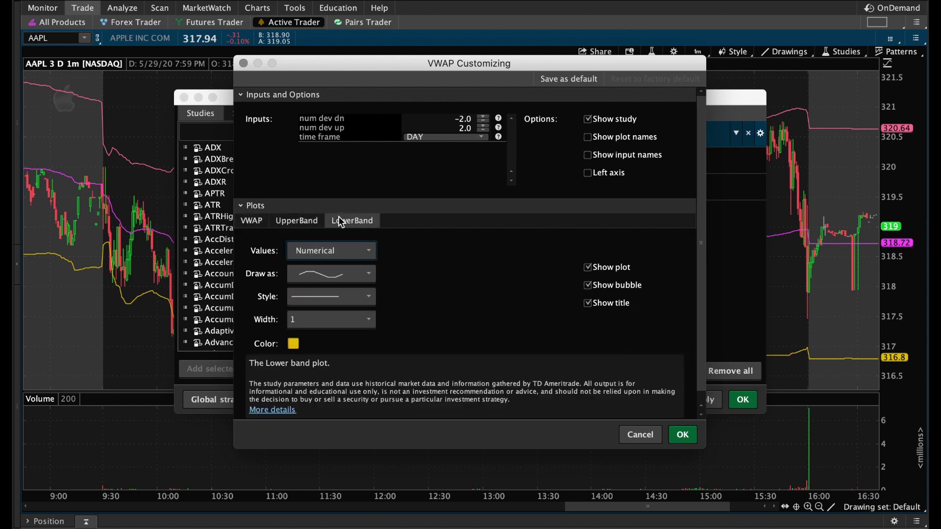
click(638, 435)
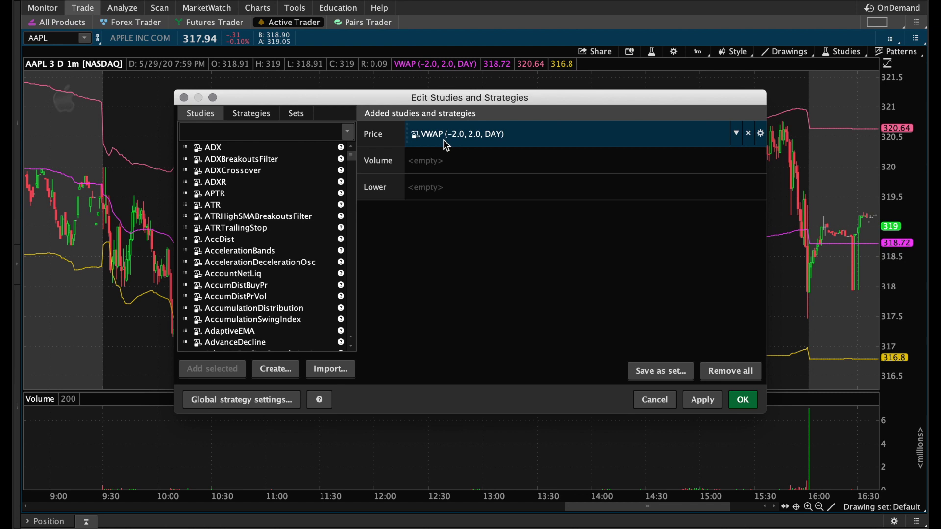
Search 'MOVING' and add MovAvgExponential (CLOSE, 9, 0, no) to the price pane.
click(263, 132)
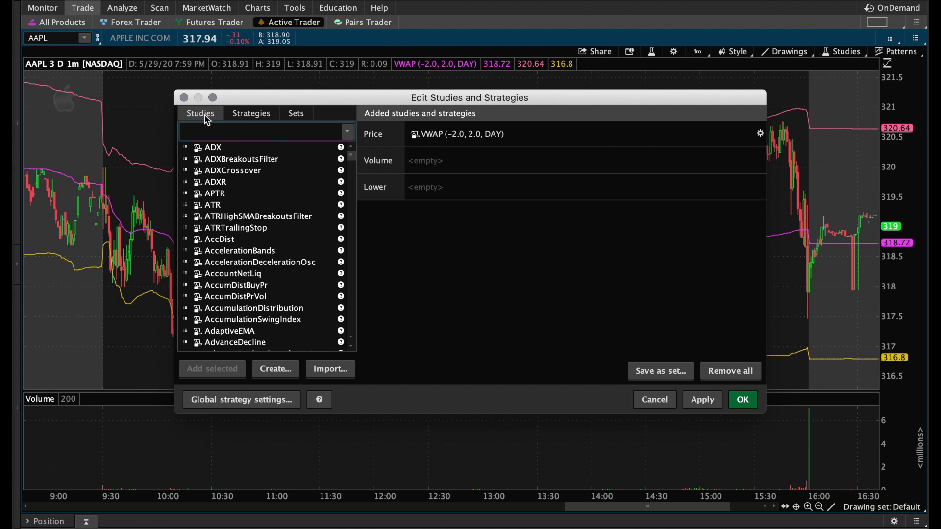
text(MOVING)
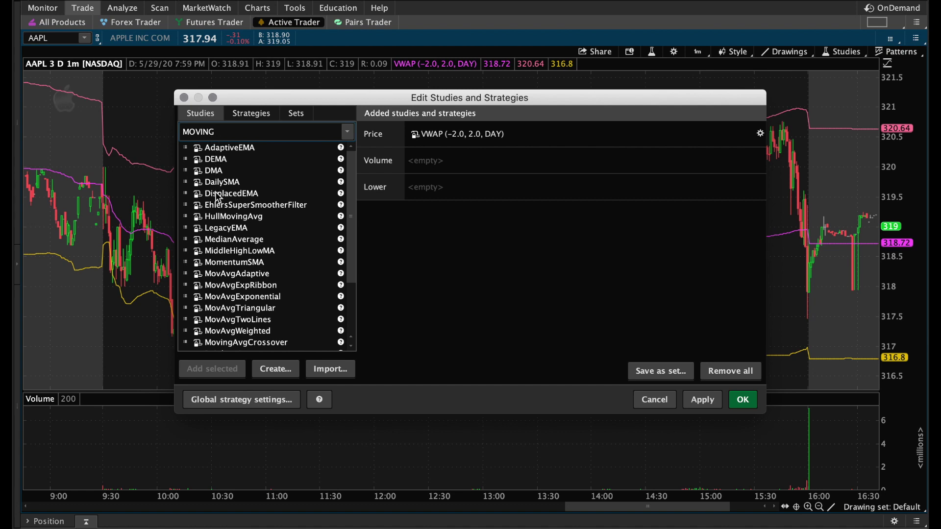
click(217, 297)
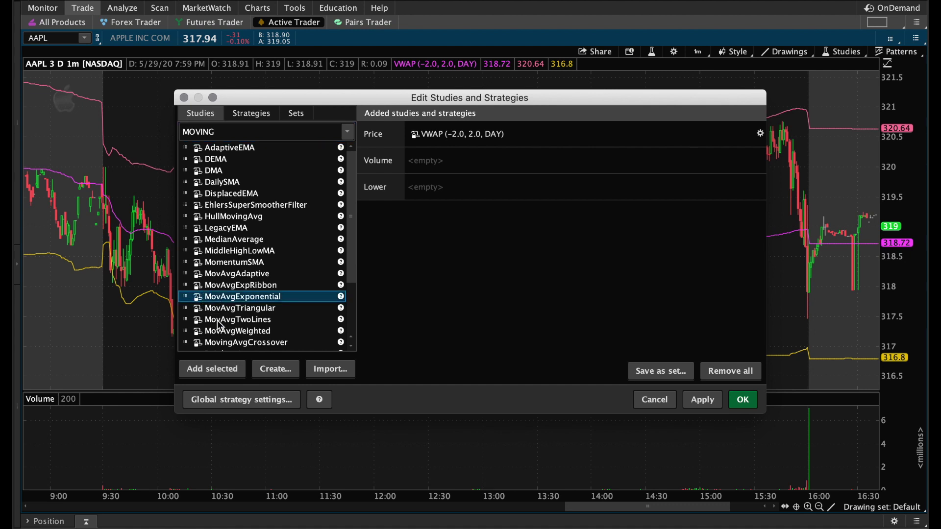
click(218, 371)
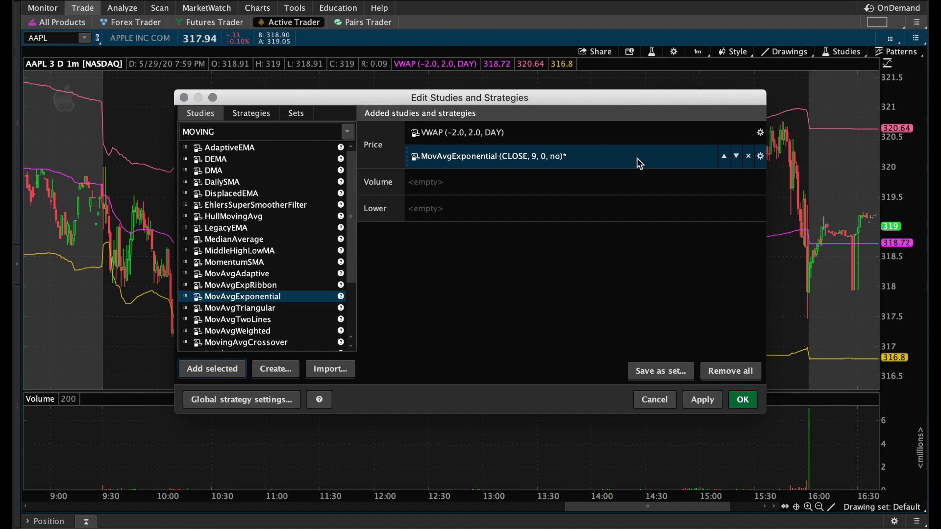
click(760, 157)
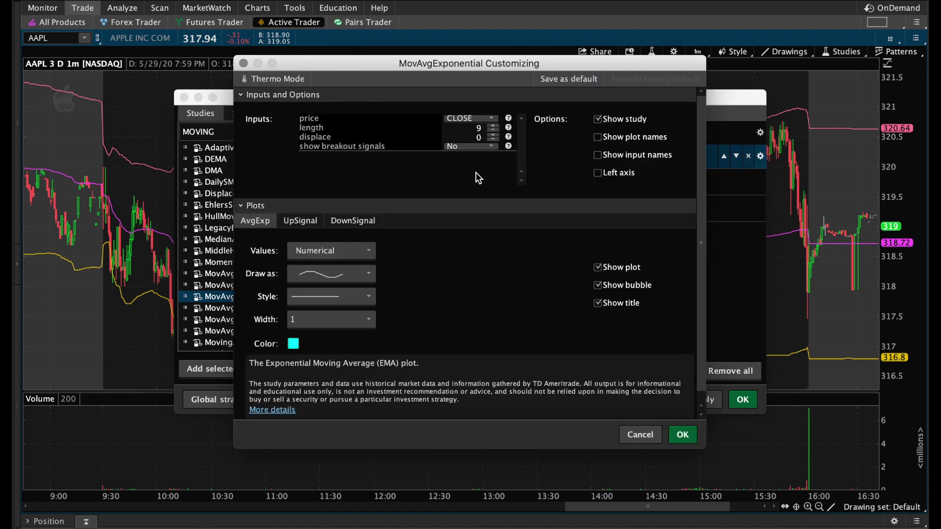
Keep the EMA at length 9 with a solid line and apply it to the AAPL chart.
click(494, 125)
click(494, 125)
click(493, 125)
click(494, 125)
click(293, 345)
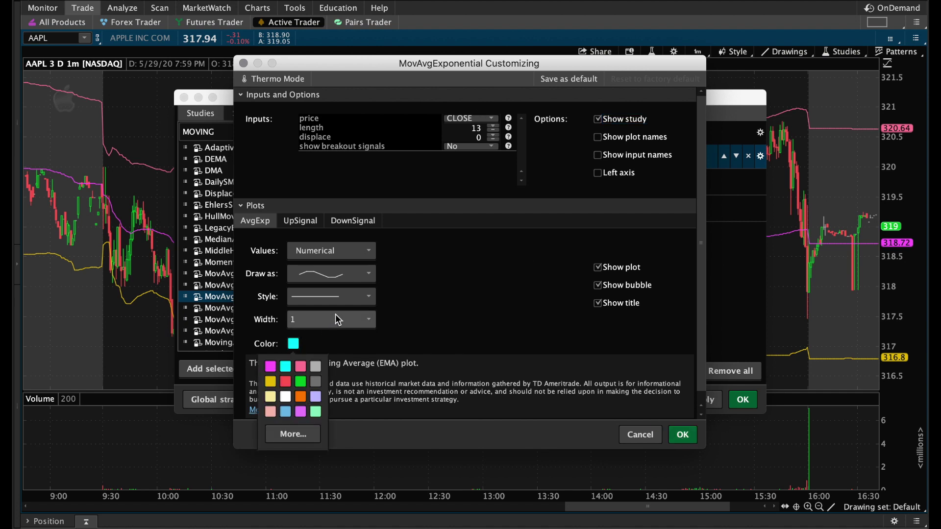
click(346, 301)
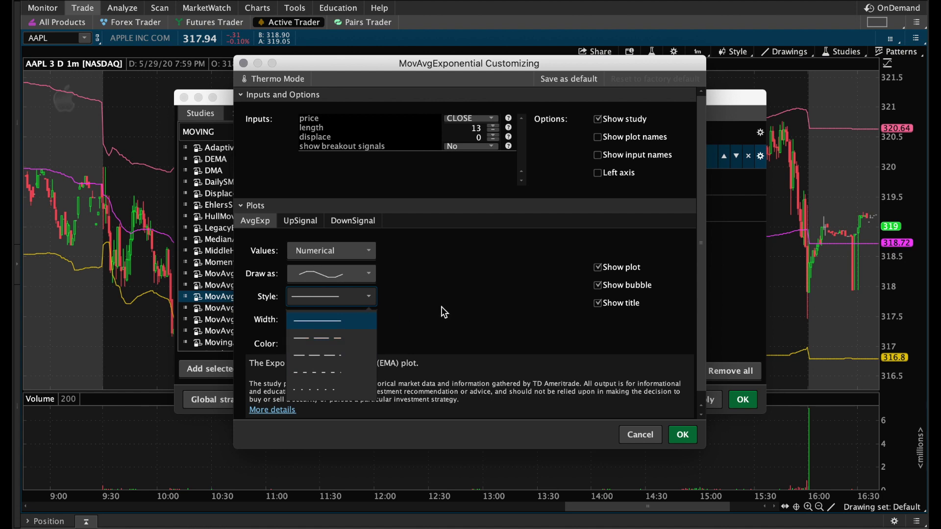
click(467, 289)
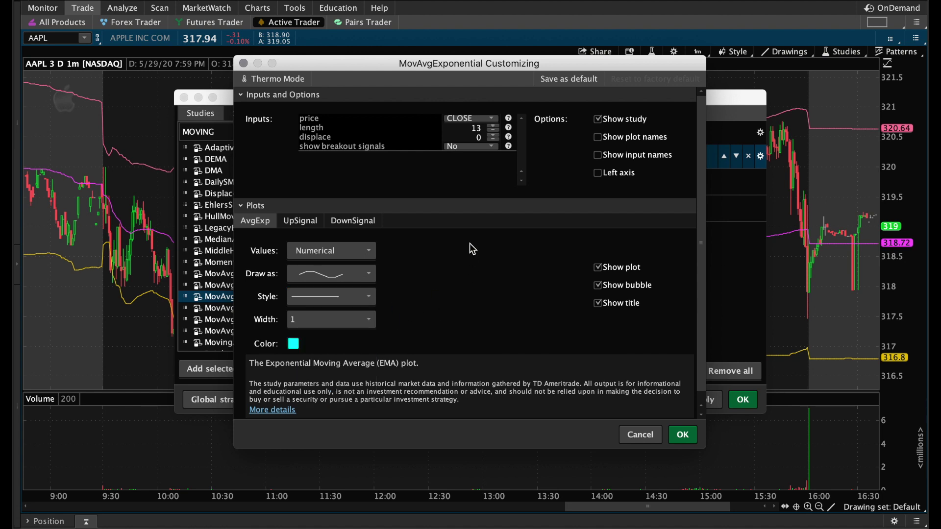
click(495, 131)
click(684, 433)
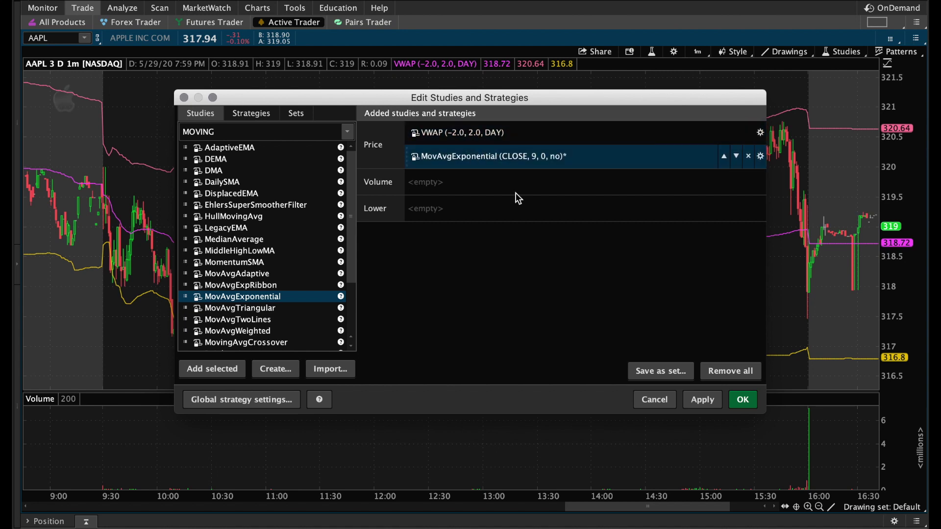
click(703, 400)
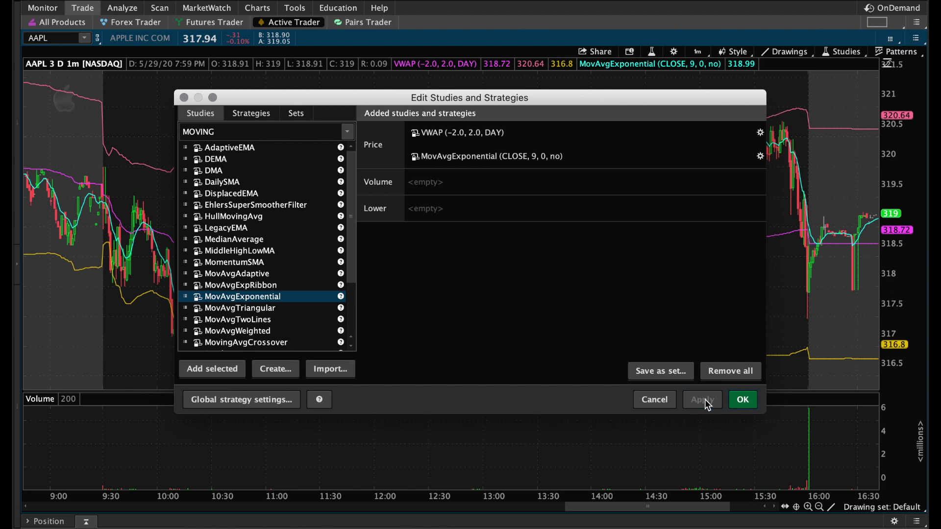
click(743, 401)
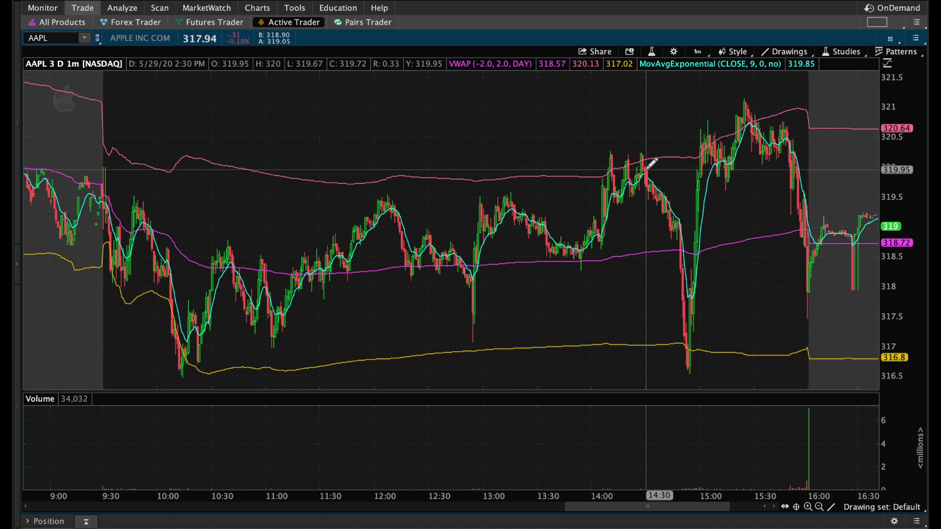
Save the chart's VWAP and 9-period EMA studies as the study set 'VWAP9EMA'.
click(849, 50)
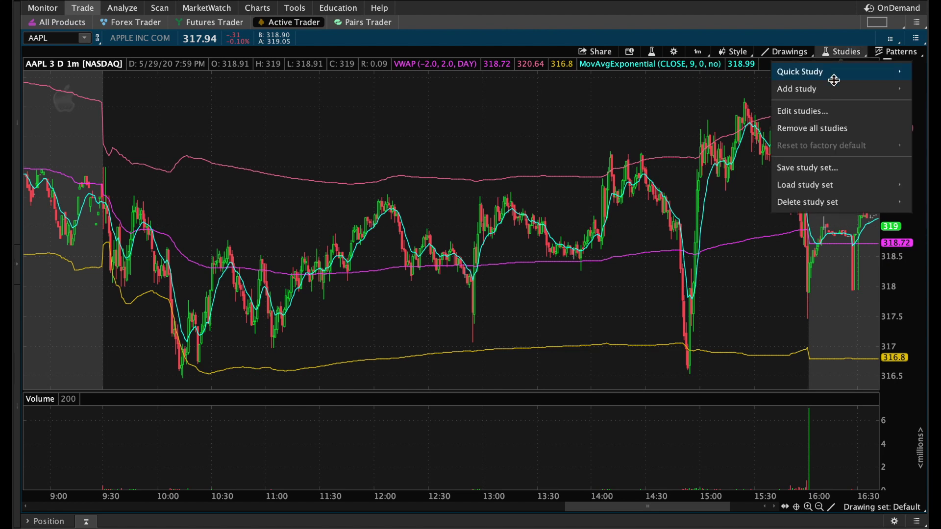
click(827, 169)
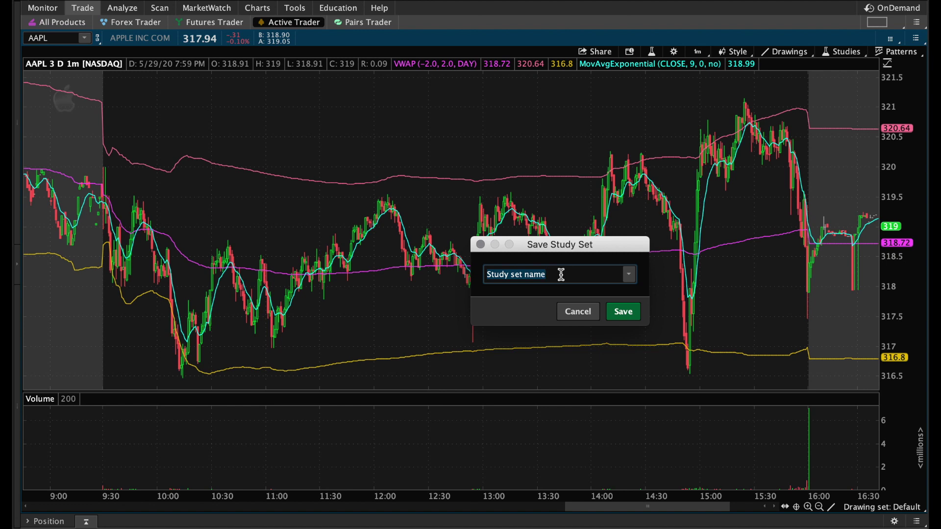
text(VW)
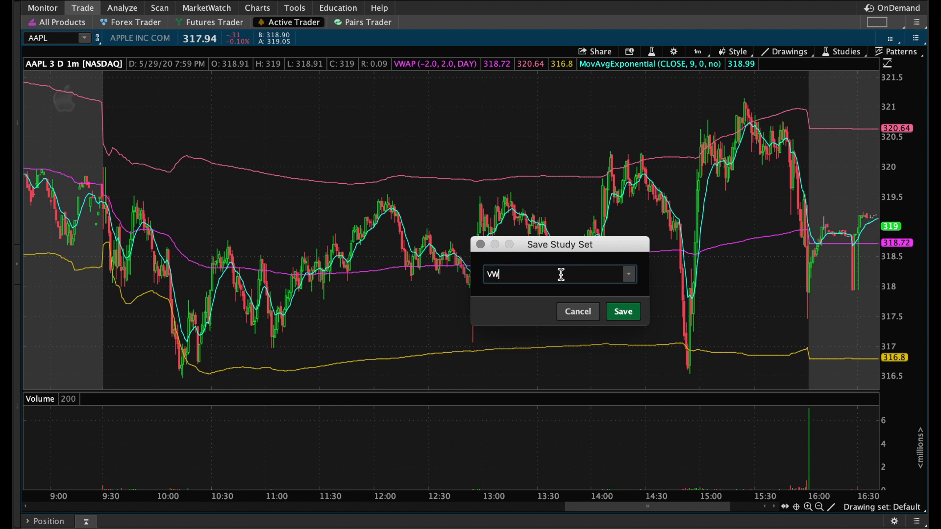
text(AP EMA)
key(BackSpace)
text(9)
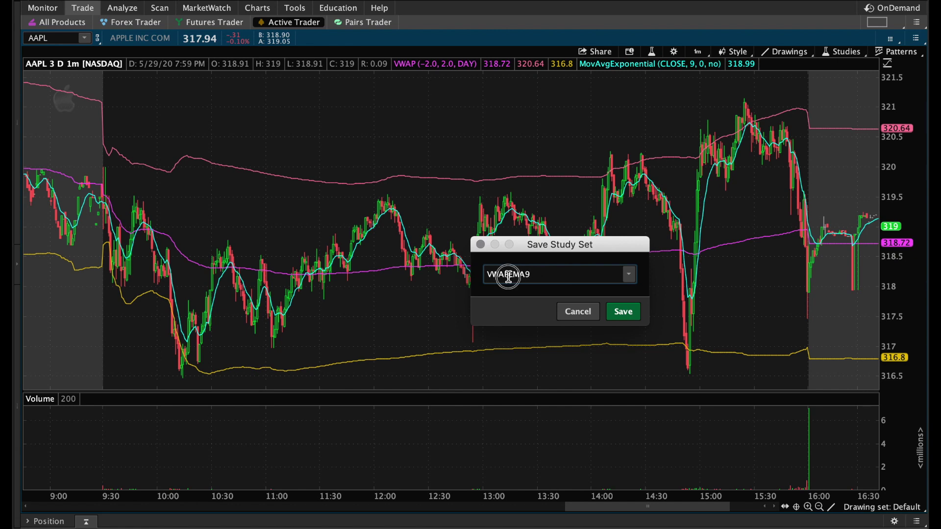
key(Left)
key(Left)
key(Left)
key(Left)
text(9)
key(Right)
key(Right)
key(BackSpace)
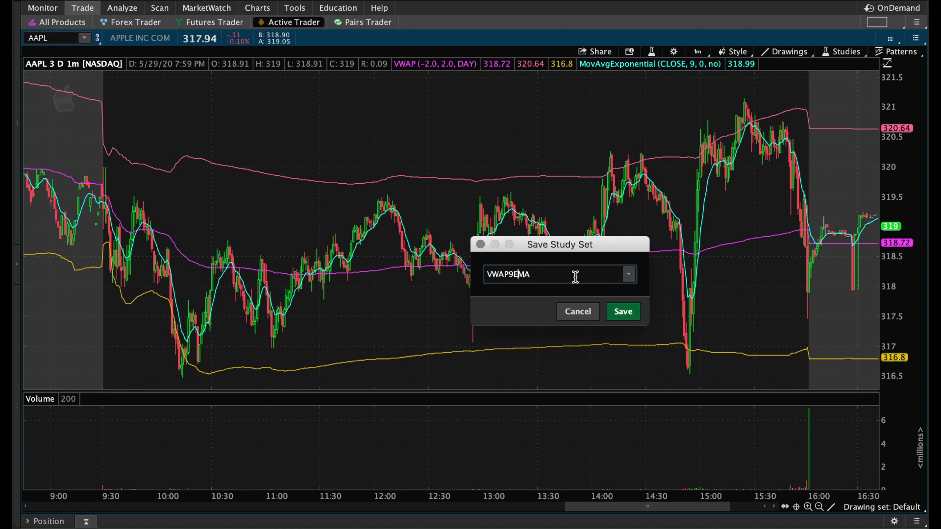
click(622, 312)
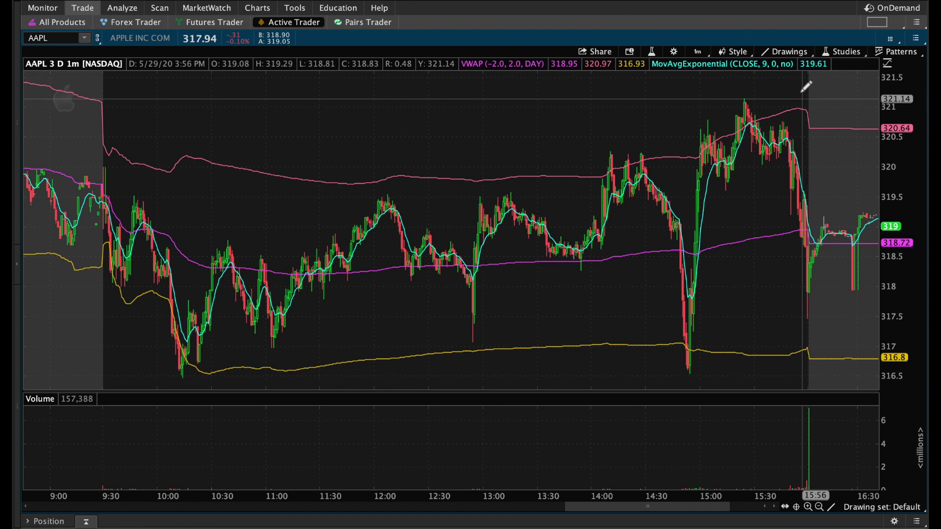
Remove all studies from the AAPL chart, confirming the removal.
click(841, 49)
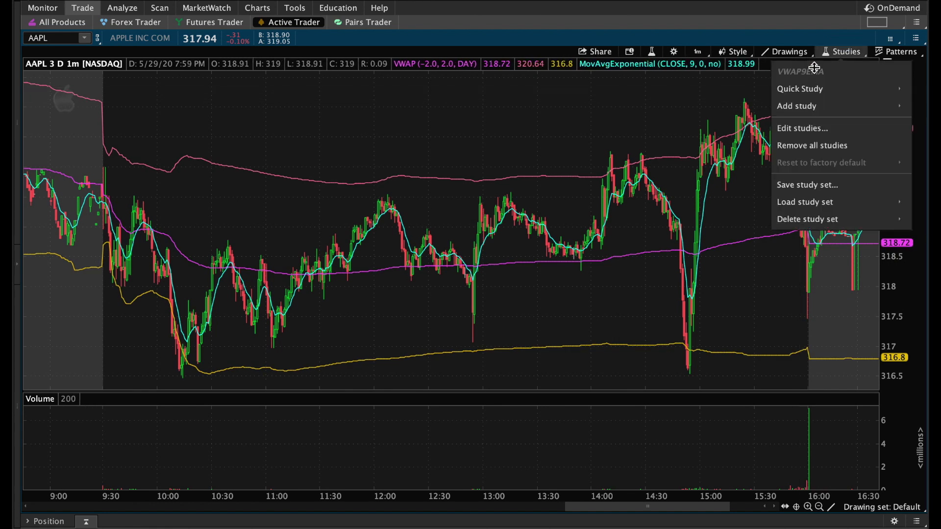
click(803, 146)
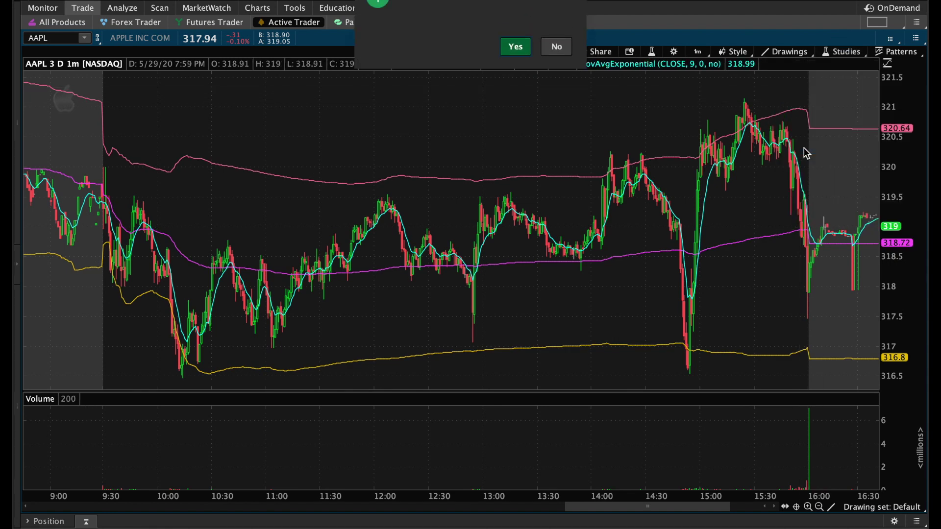
click(524, 46)
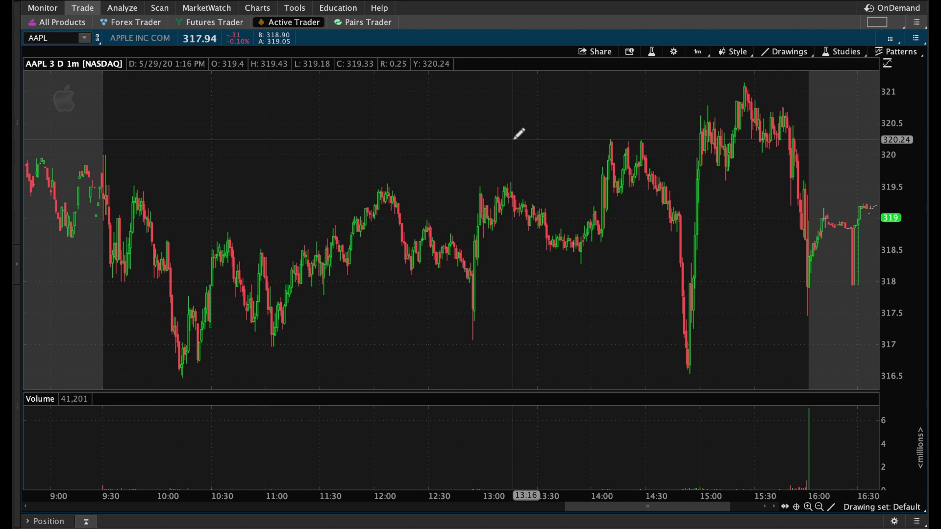
click(846, 51)
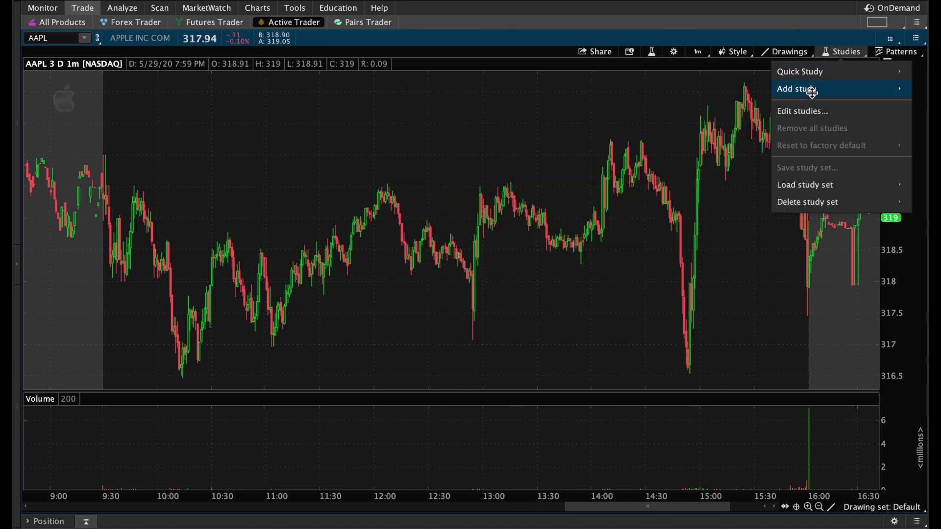
mouse_move(803, 90)
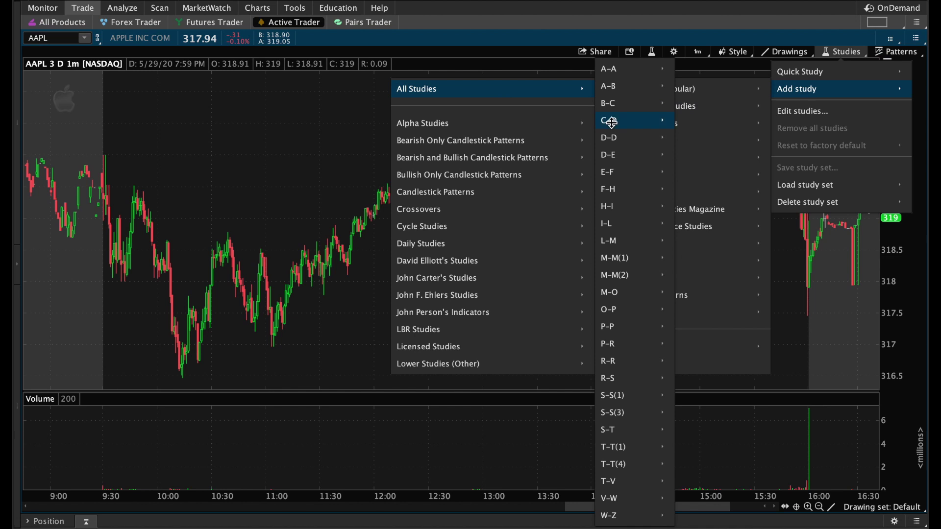
mouse_move(631, 482)
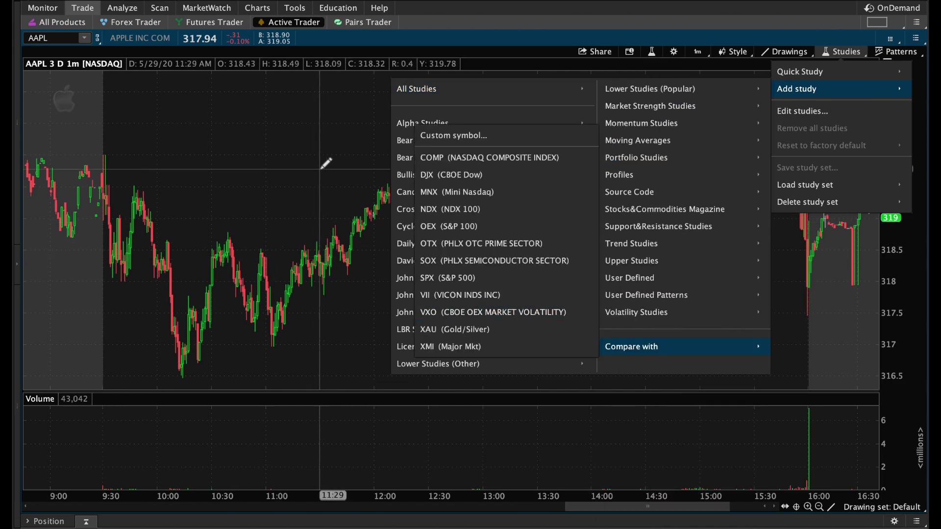
click(505, 37)
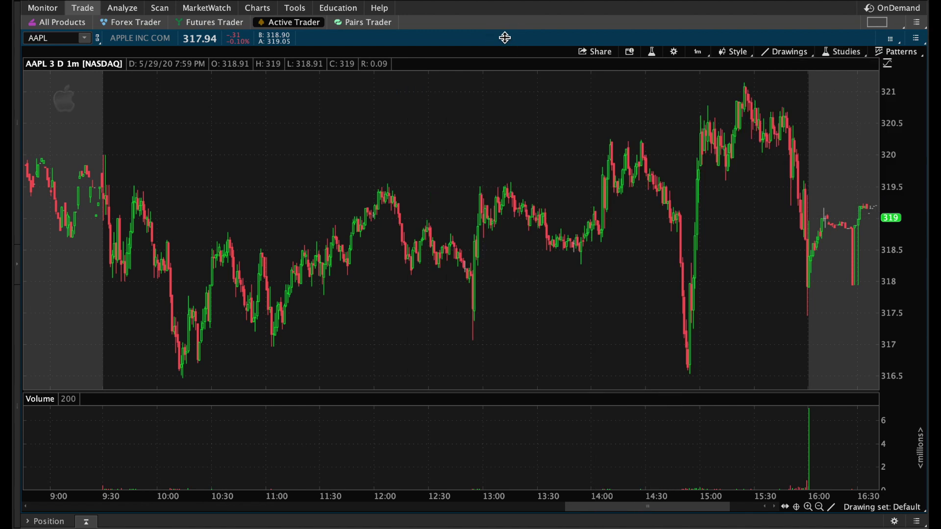
mouse_move(504, 69)
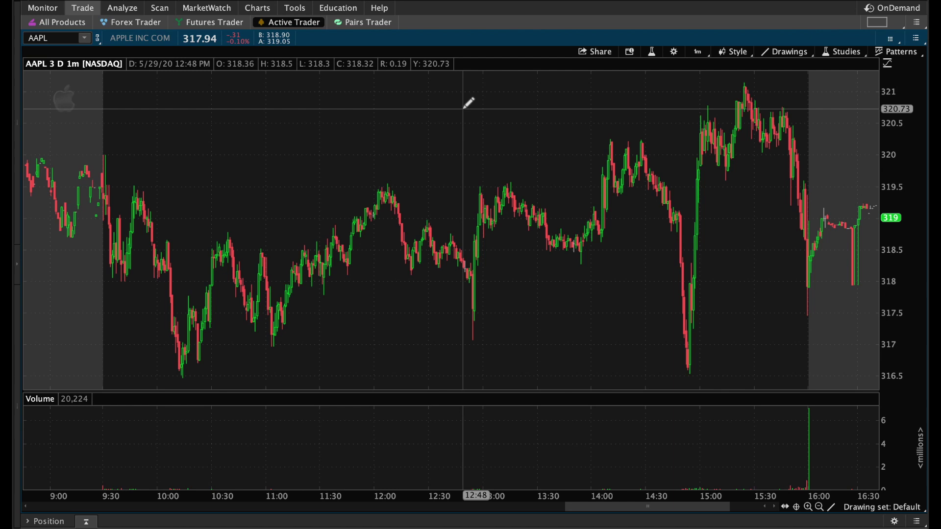
Load the saved VWAP9EMA study set back onto the AAPL chart.
click(848, 51)
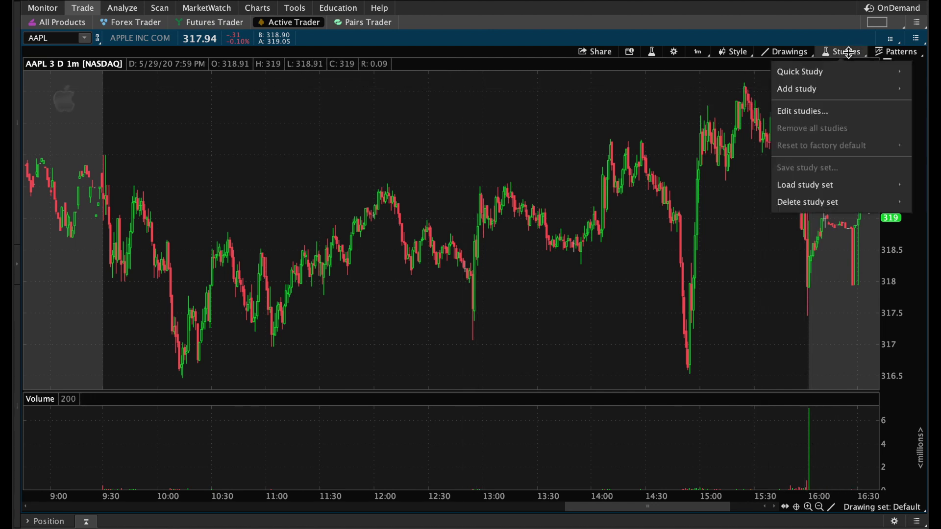
mouse_move(828, 185)
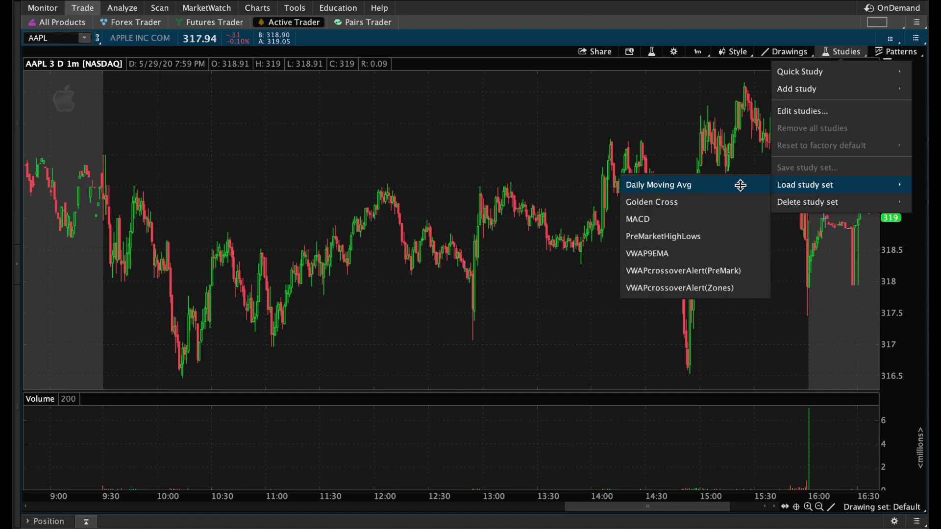
click(683, 253)
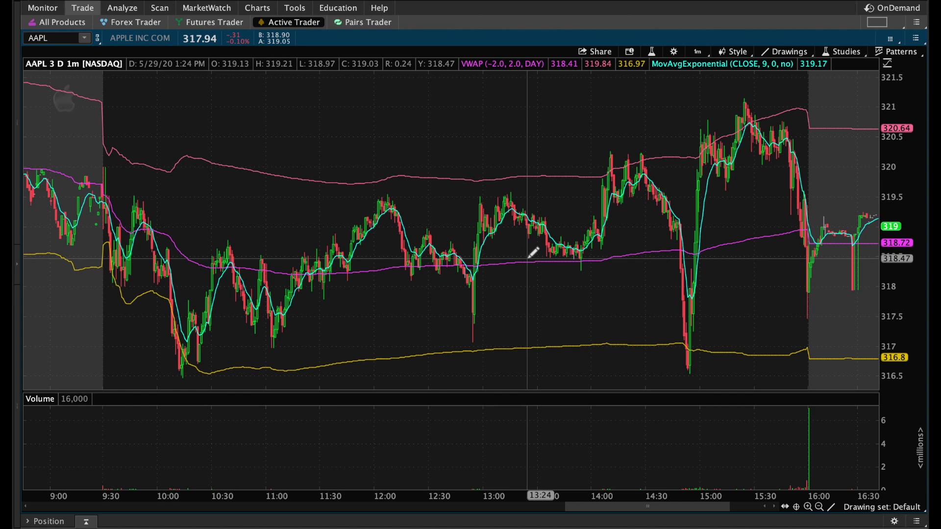
Change the chart symbol from AAPL to ABIO.
click(58, 38)
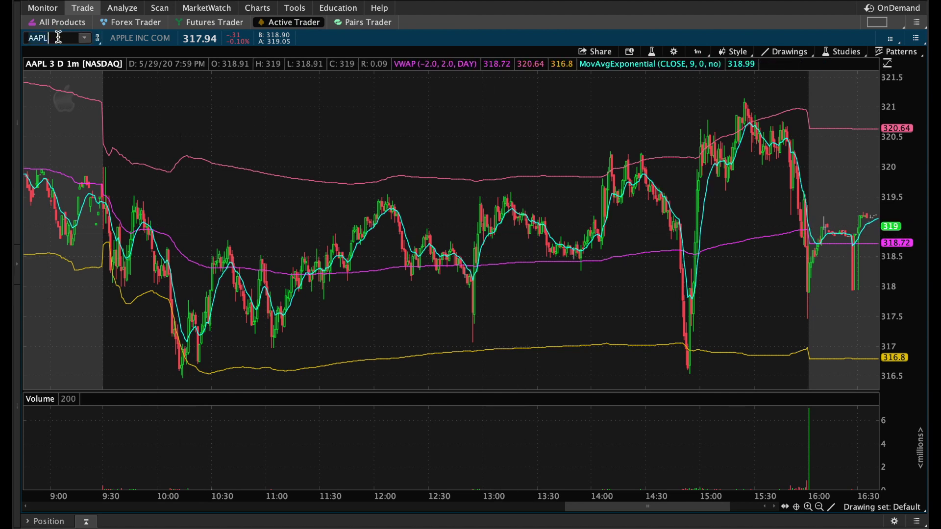
key(BackSpace)
key(BackSpace)
key(BackSpace)
key(BackSpace)
text(ABIO)
key(Return)
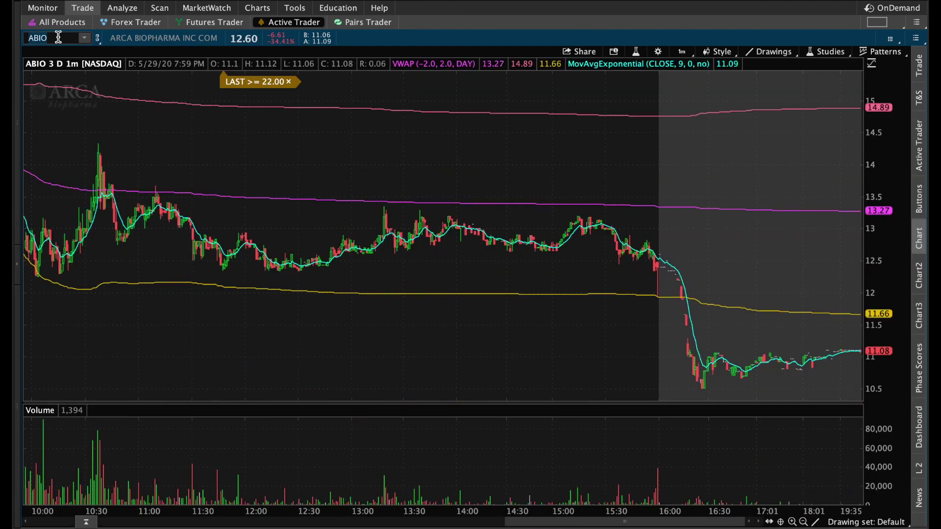
scroll(404, 184, up, 5)
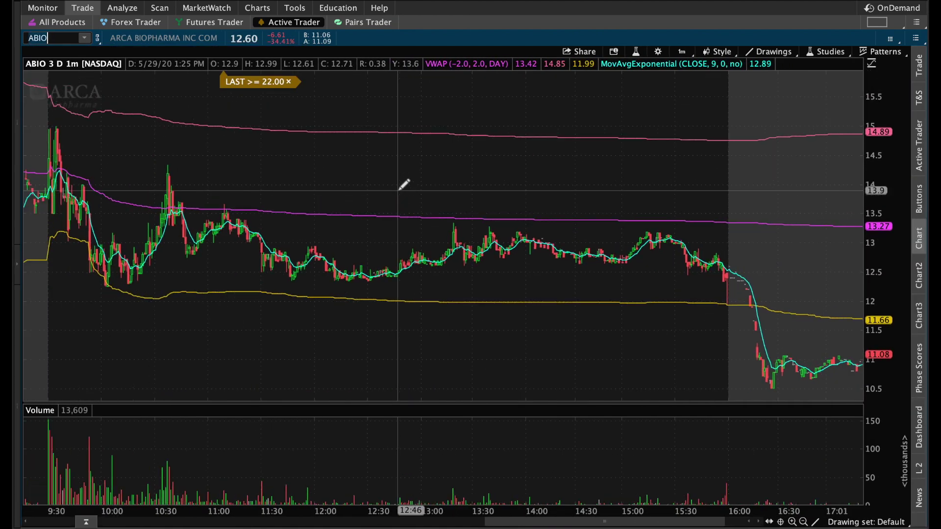
scroll(404, 185, up, 3)
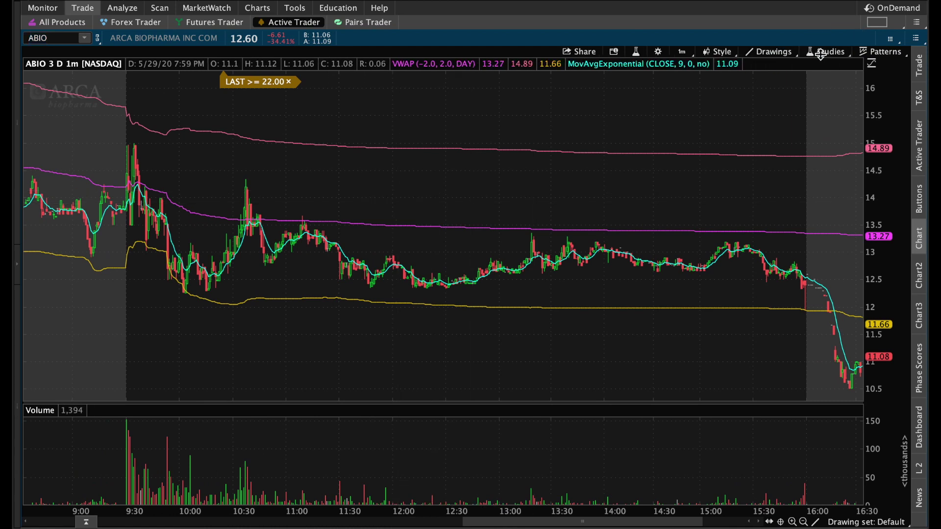
Load the Golden Cross study set onto the ABIO chart.
click(821, 54)
mouse_move(802, 198)
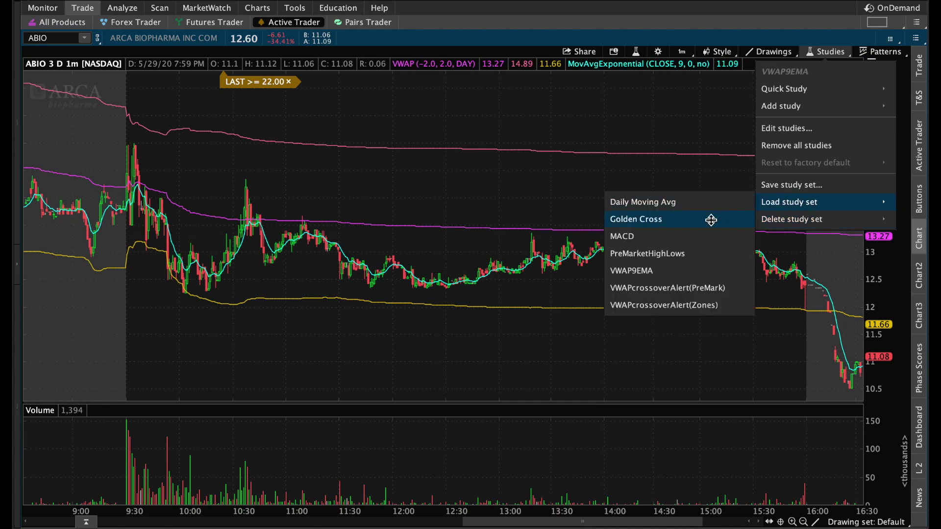
click(675, 221)
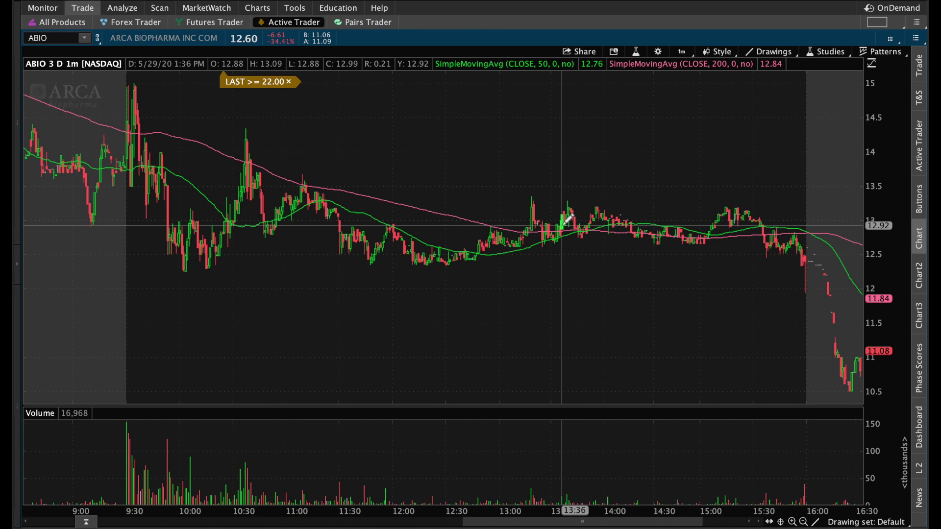
Load the Daily Moving Avg study set onto the ABIO chart.
click(817, 52)
mouse_move(786, 201)
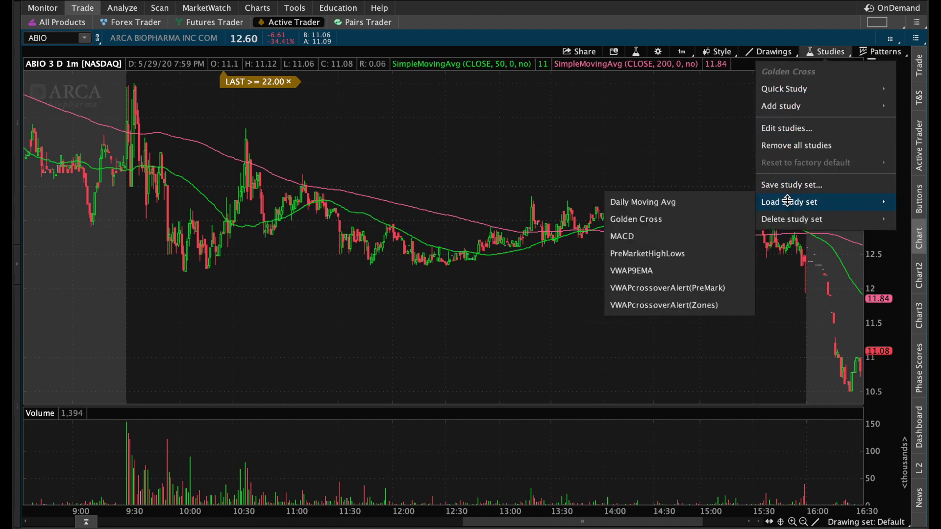
click(686, 205)
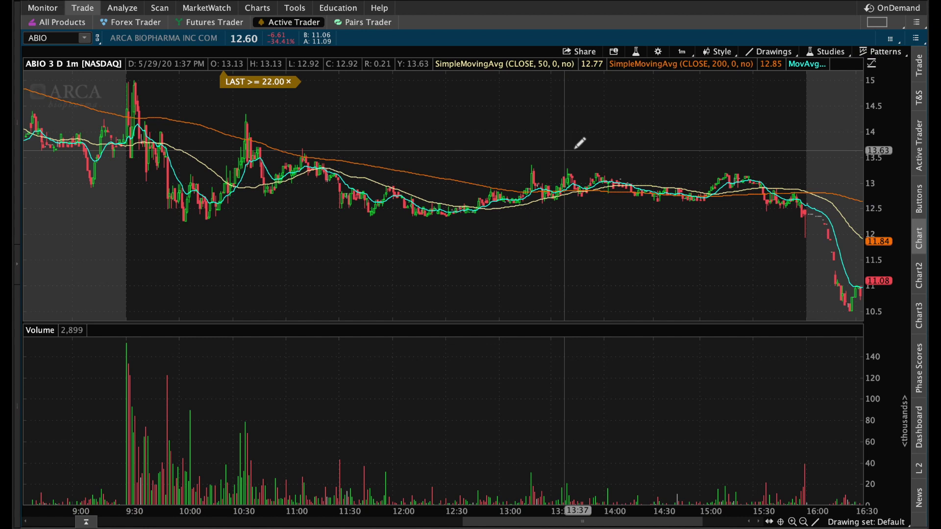
Load the saved VWAP9EMA study set onto the ABIO 1-minute chart, restoring VWAP bands and the 9-period EMA.
click(832, 51)
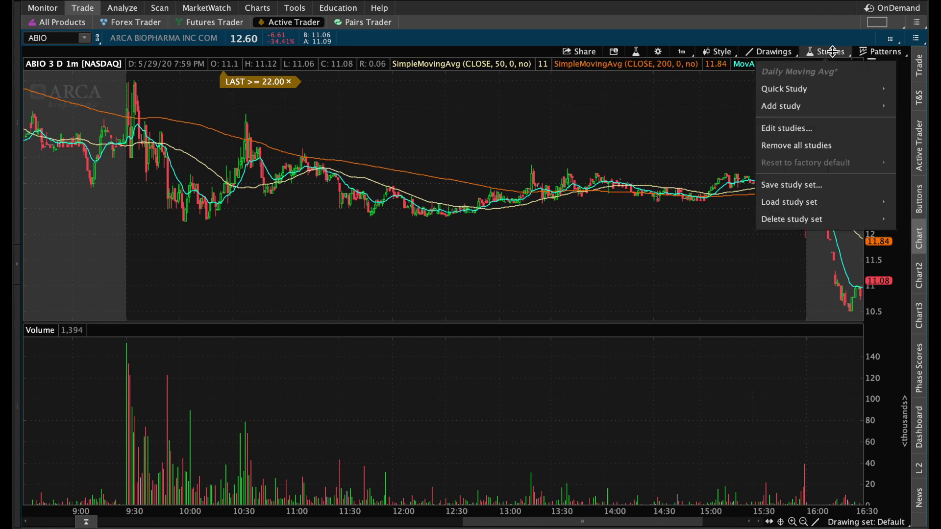
mouse_move(820, 89)
mouse_move(794, 201)
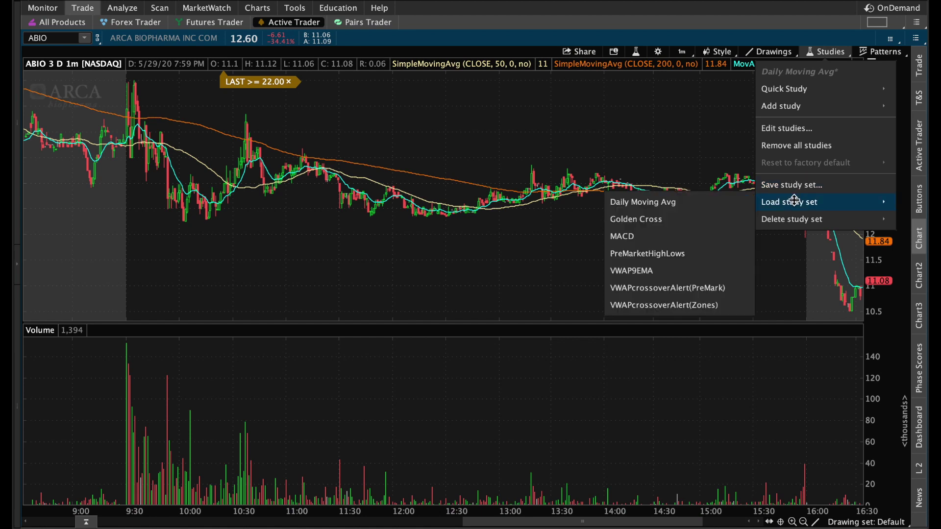
click(651, 273)
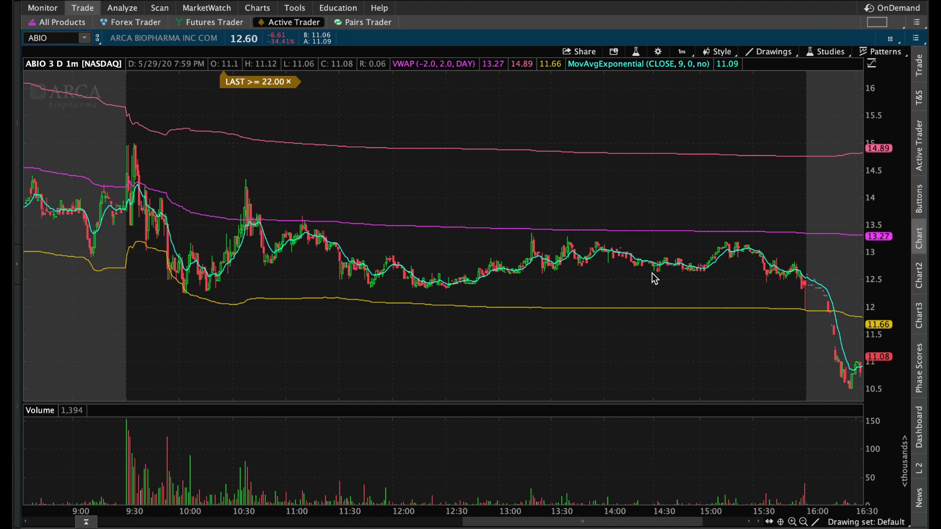